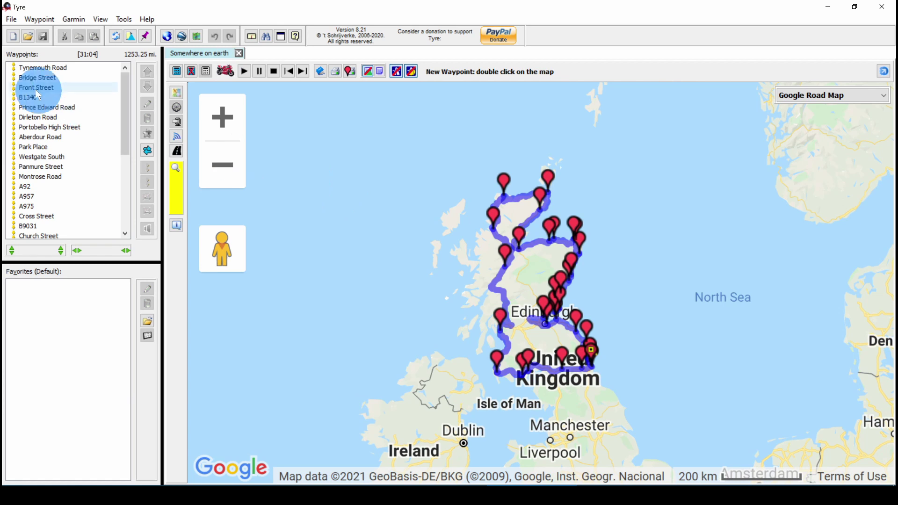
# Open the File menu while the 1253.25-mile Scotland route 'Somewhere on earth' is displayed.
pyautogui.click(10, 20)
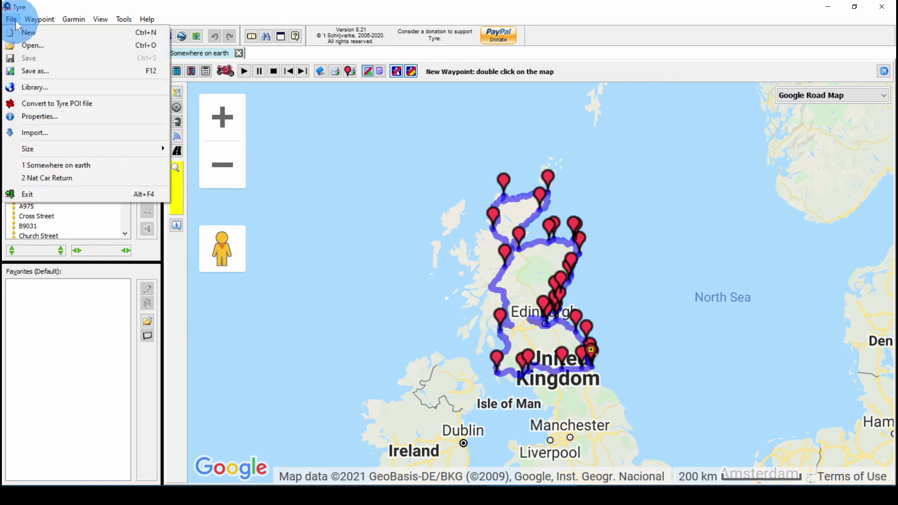
# Create a blank New File route and open the Waypoint > Add > Manually locations dialog.
pyautogui.click(27, 34)
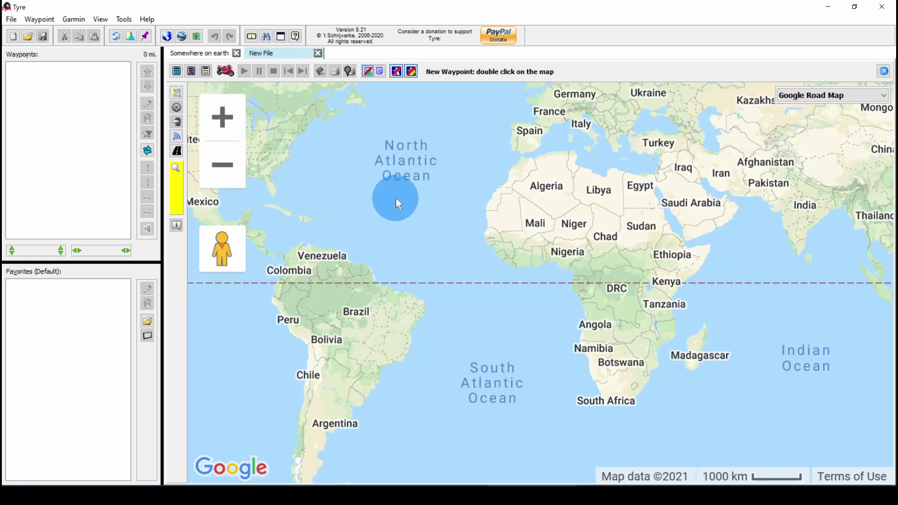
pyautogui.click(38, 22)
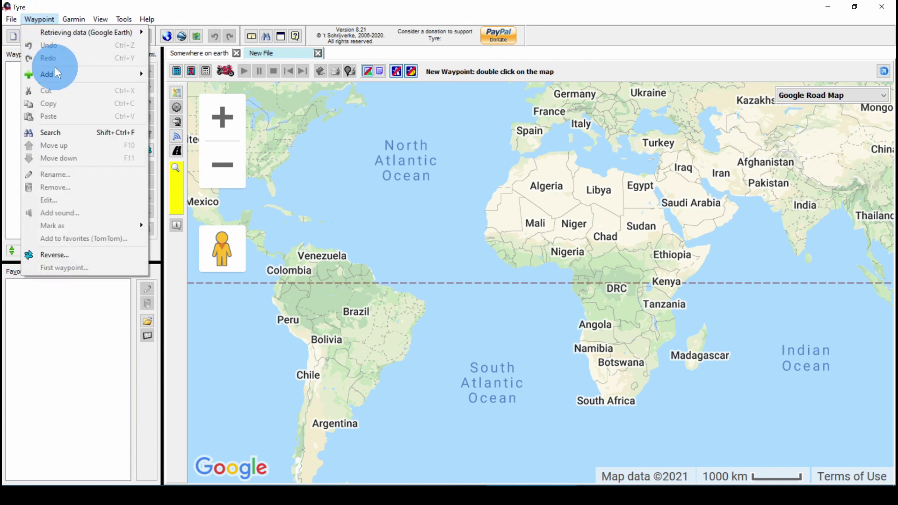
pyautogui.moveTo(50, 77)
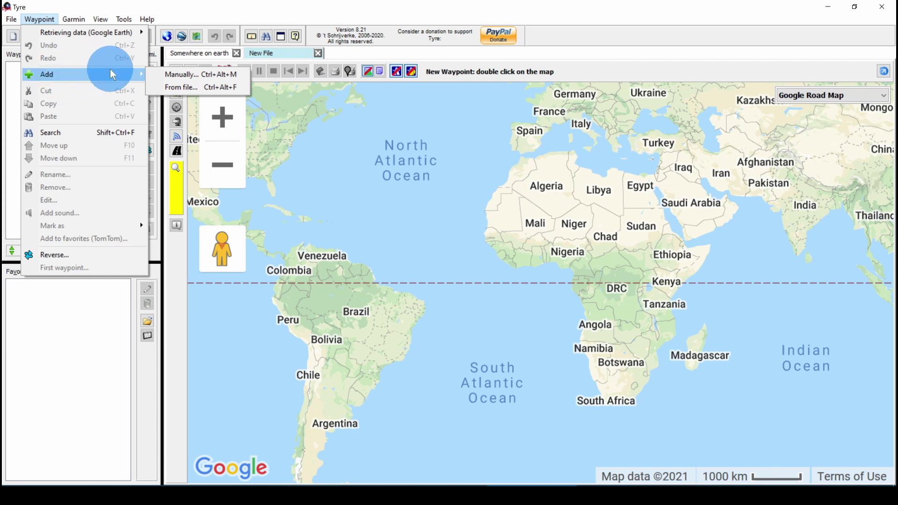
pyautogui.click(181, 74)
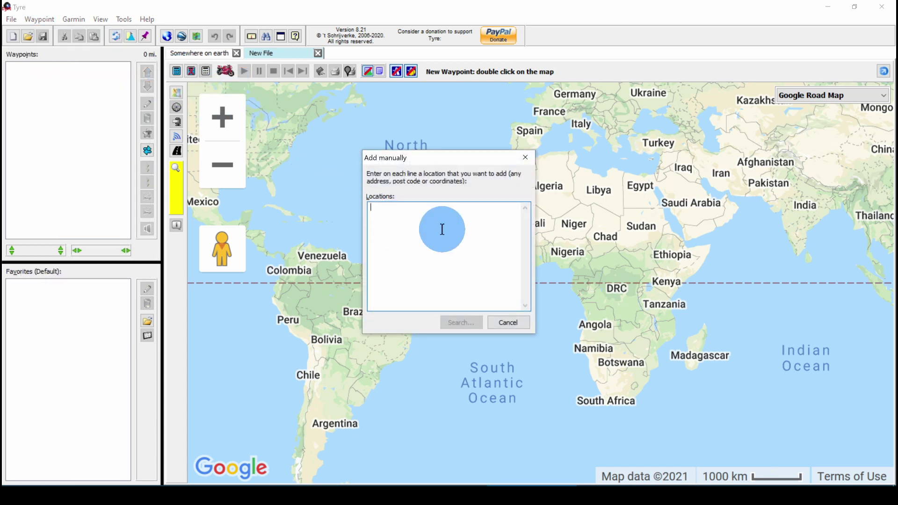
# Search for 'New Braunfels, TX' and add it as the first waypoint at 29.70283, -98.12573.
pyautogui.write('New Braunfels, TX')
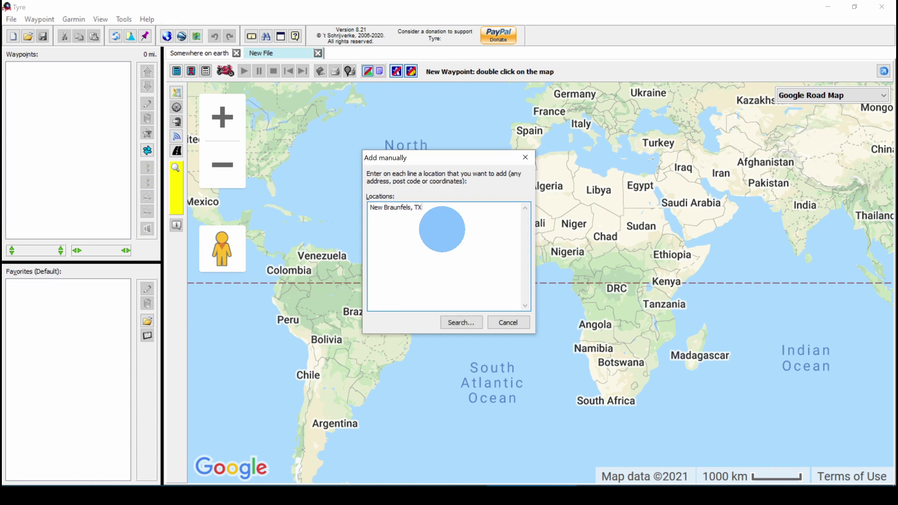
pyautogui.click(473, 327)
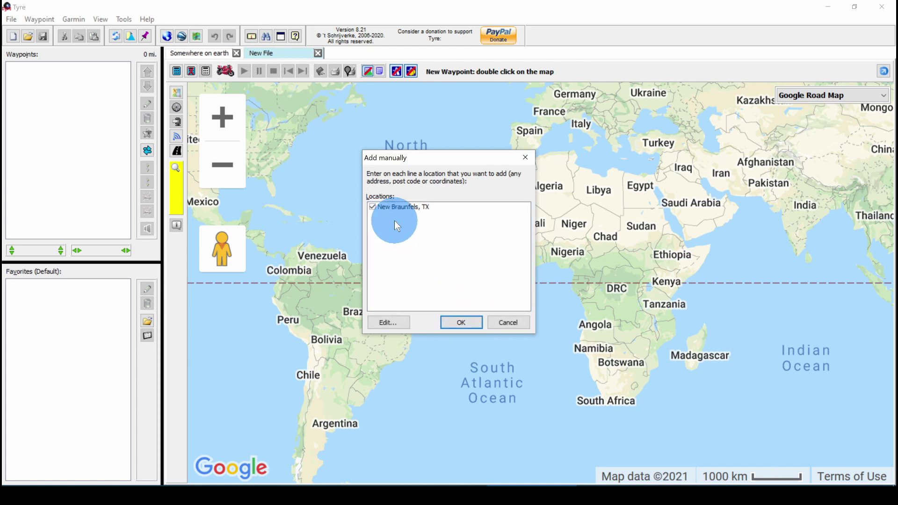
pyautogui.click(460, 322)
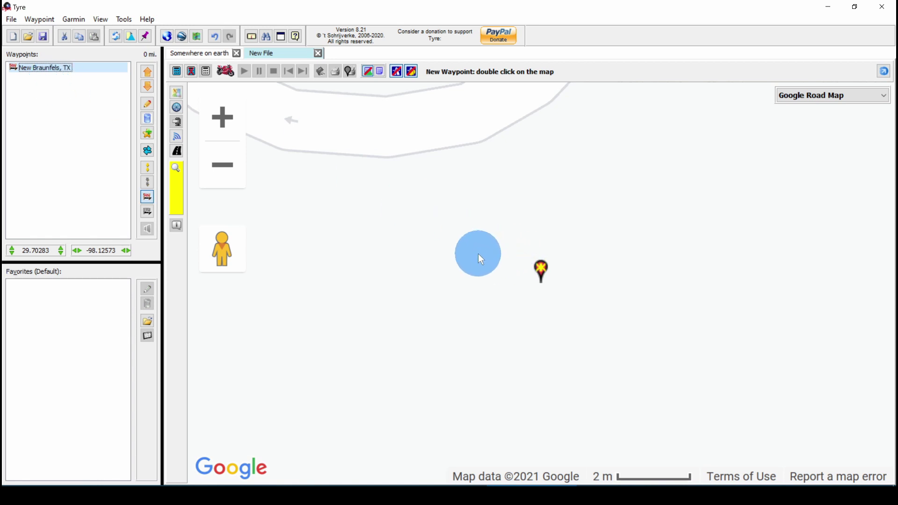
# Place a Loop 337 waypoint on highway 337 near River Rd, creating a 2.75-mile route.
pyautogui.scroll(-5, 478, 254)
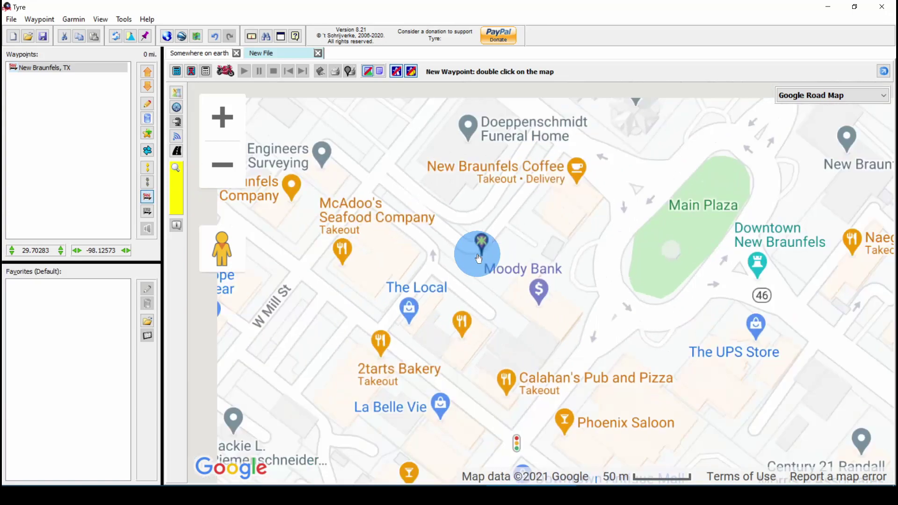
pyautogui.scroll(-3, 478, 257)
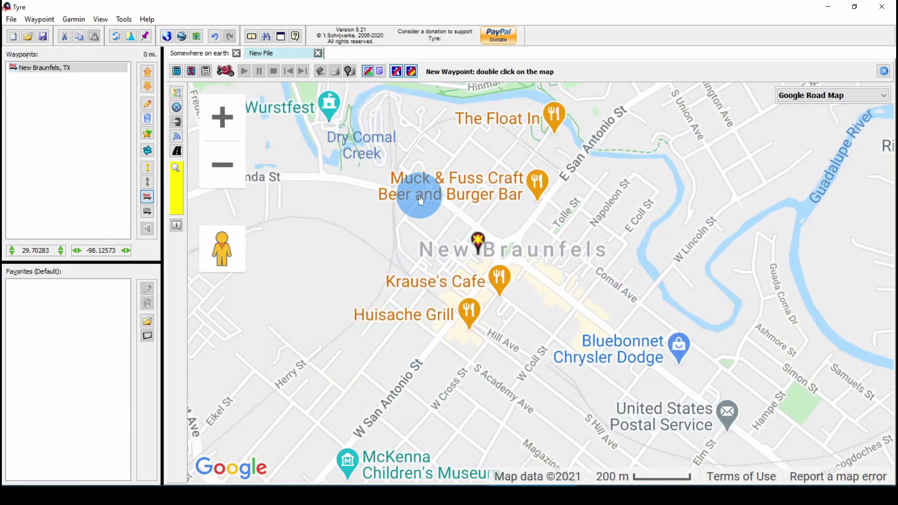
pyautogui.scroll(-2, 419, 198)
pyautogui.moveTo(419, 195); pyautogui.dragTo(497, 273)
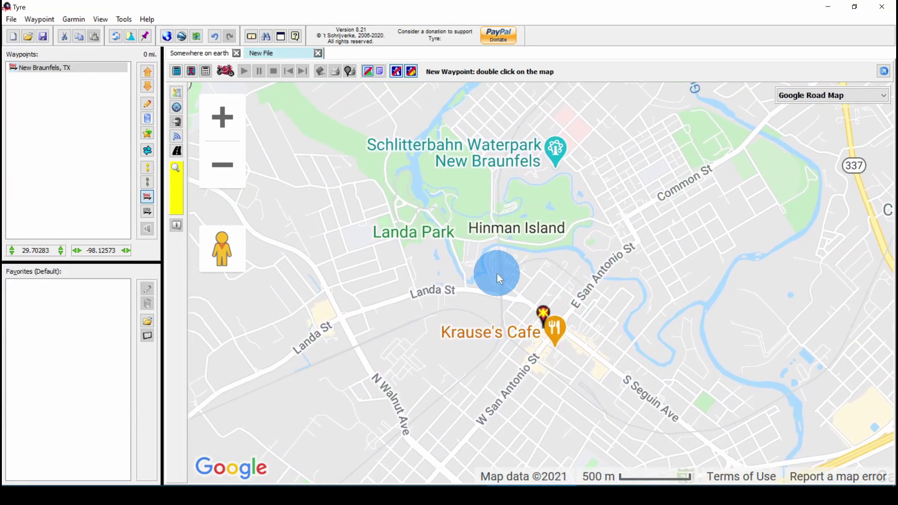
pyautogui.scroll(-2, 497, 273)
pyautogui.scroll(2, 497, 273)
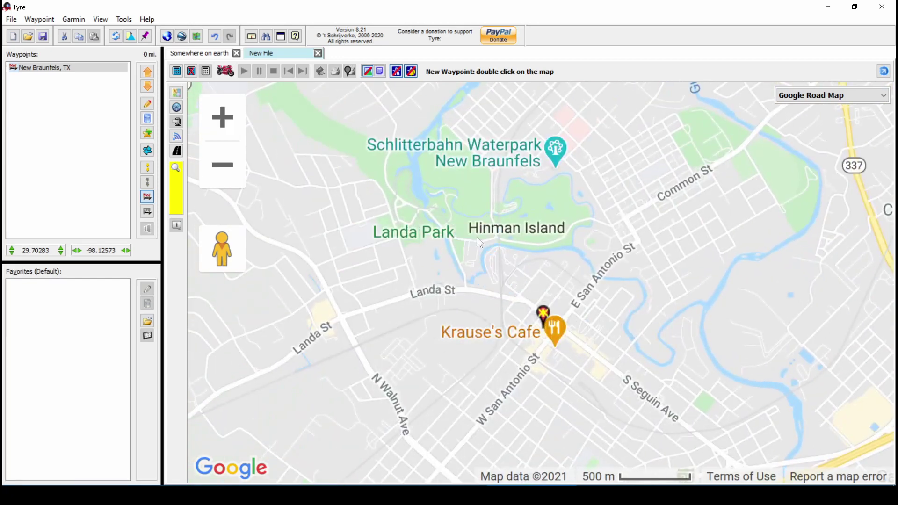
pyautogui.moveTo(479, 242); pyautogui.dragTo(630, 435)
pyautogui.click(547, 299)
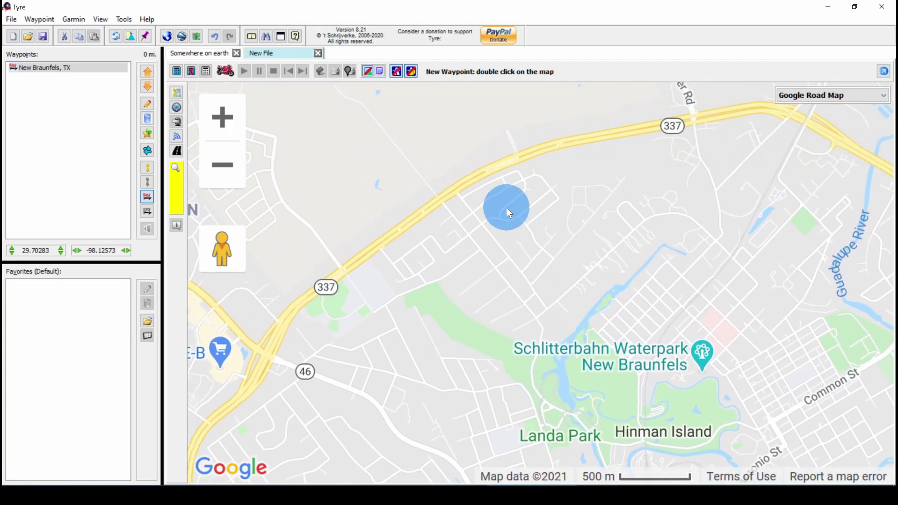
pyautogui.doubleClick(459, 185)
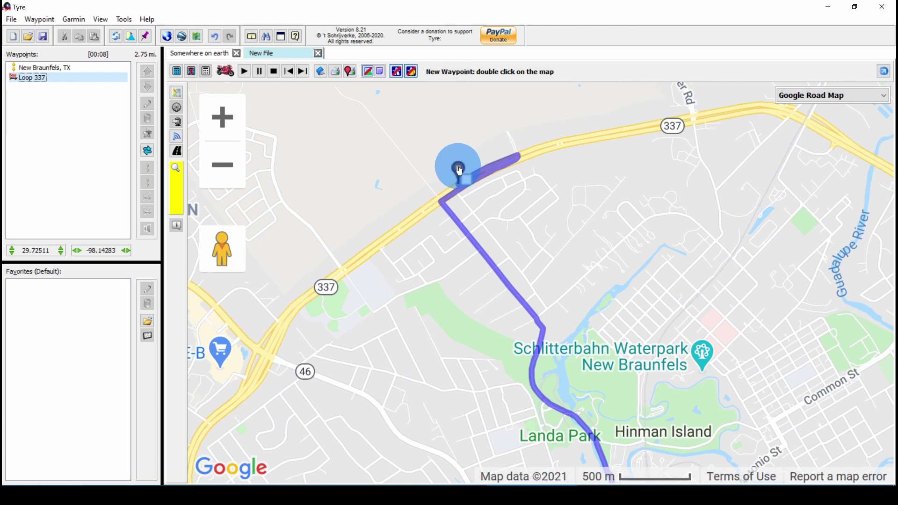
pyautogui.moveTo(459, 171)
pyautogui.mouseDown()
pyautogui.moveTo(597, 114)
pyautogui.moveTo(634, 212)
pyautogui.moveTo(630, 232)
pyautogui.mouseUp()
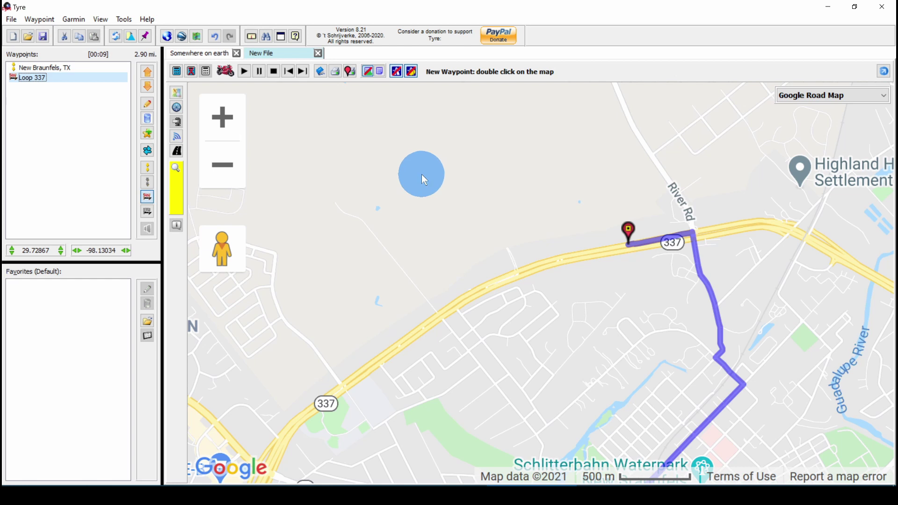
# Search 'Amarillo, TX', pick the Potter County result, and append it to the route (524.56 miles).
pyautogui.click(176, 203)
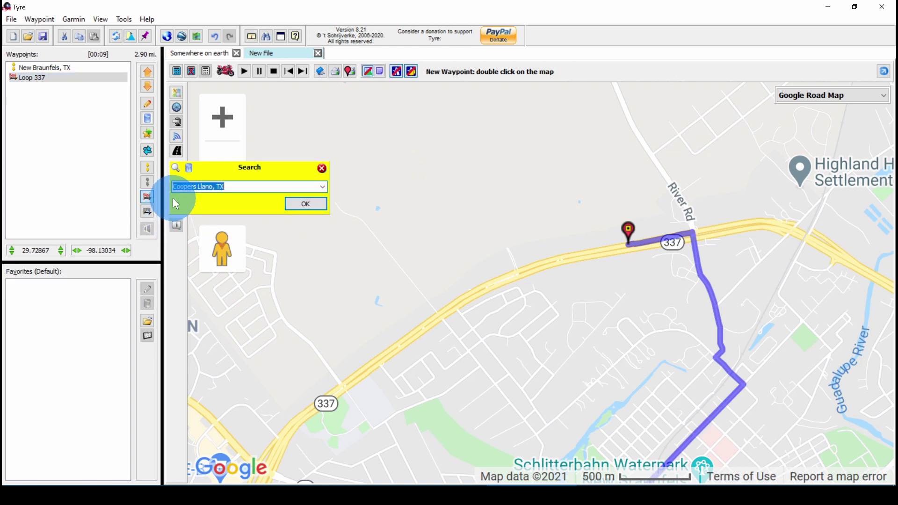
pyautogui.write('A')
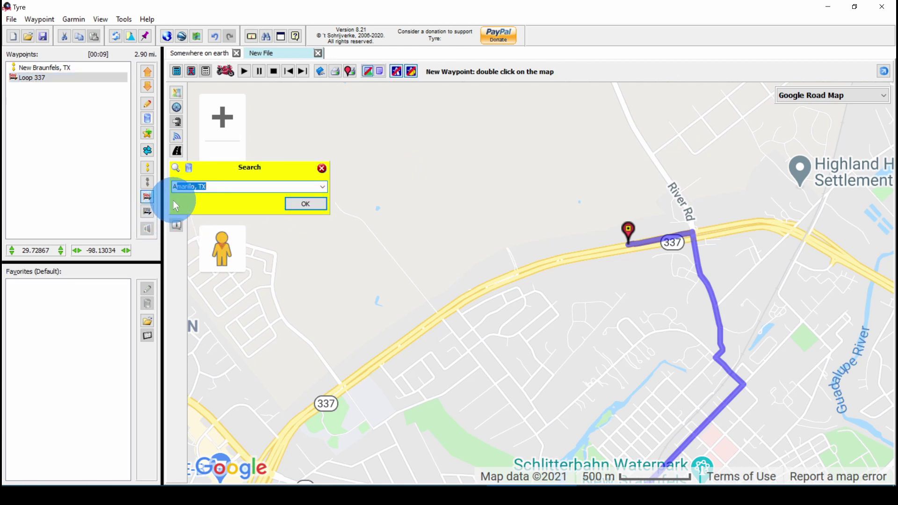
pyautogui.write('marillo, TX')
pyautogui.click(318, 206)
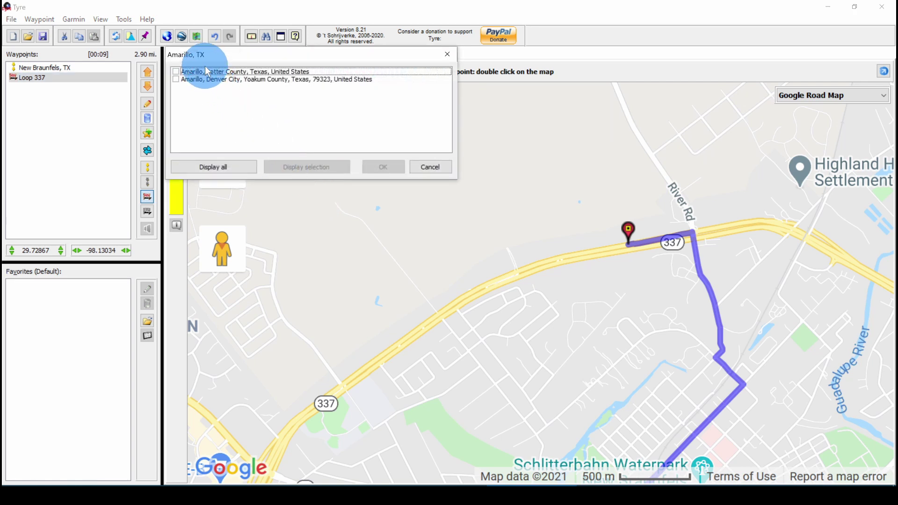
pyautogui.click(207, 73)
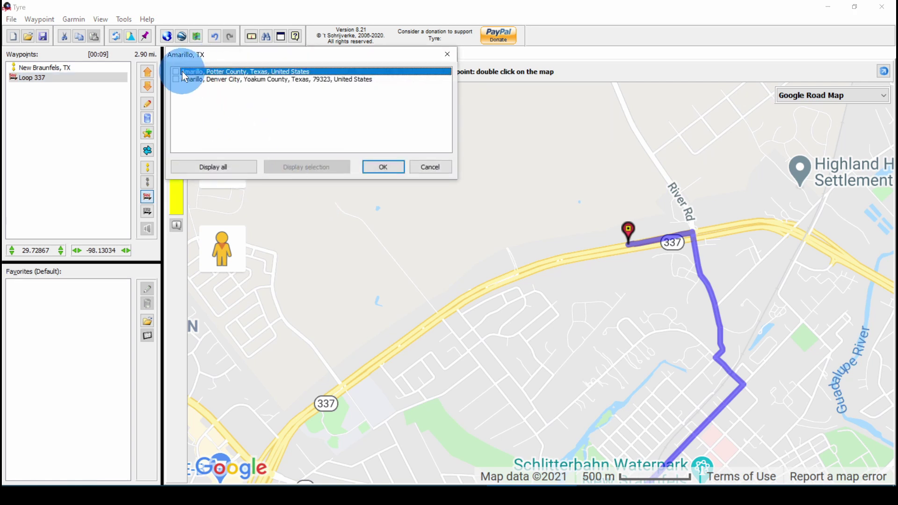
pyautogui.click(383, 167)
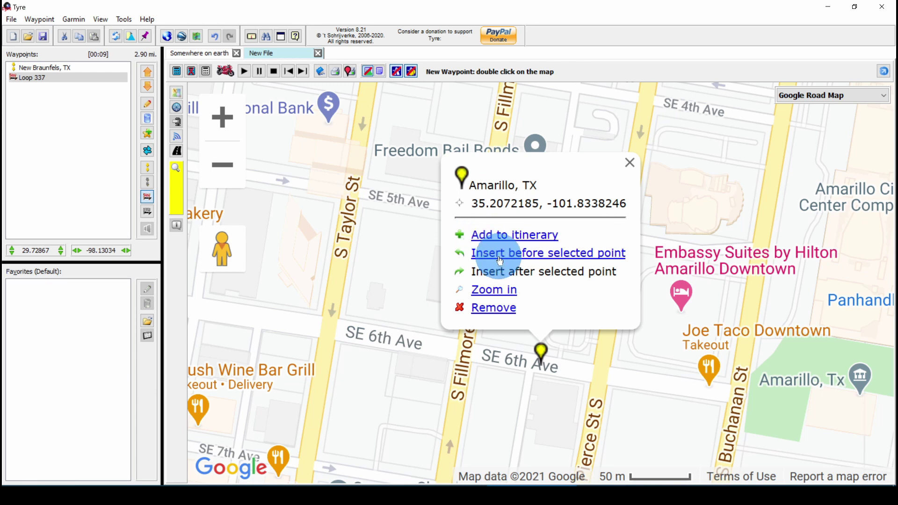
pyautogui.click(34, 79)
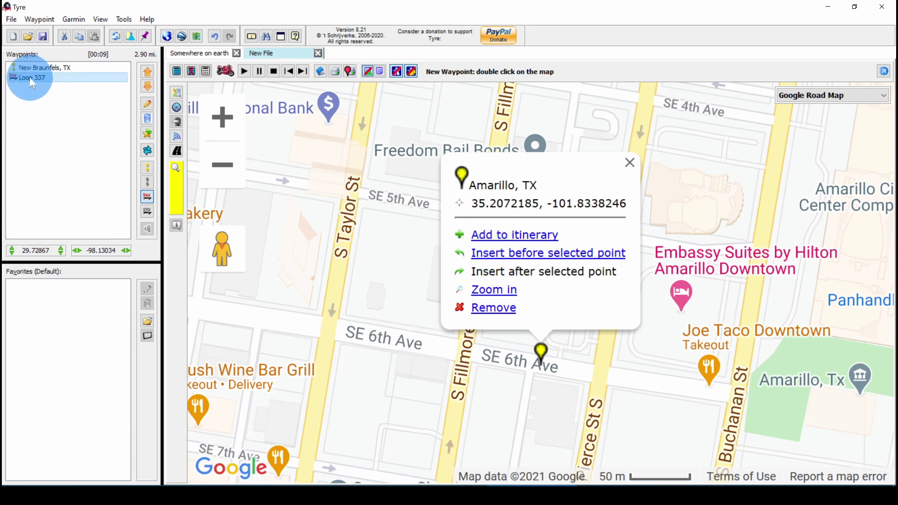
pyautogui.click(501, 242)
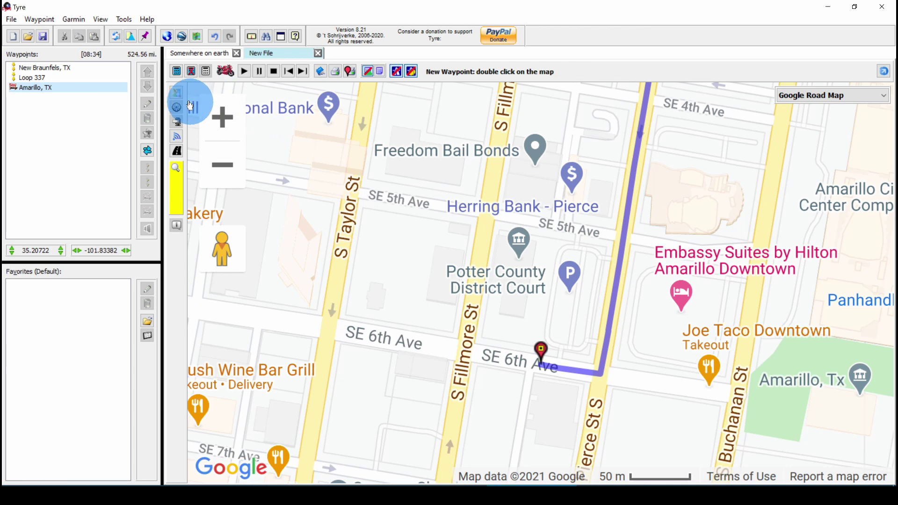
# Search 'Cooper's Llano, TX' and insert it before Amarillo, making the route 528.25 miles.
pyautogui.click(178, 92)
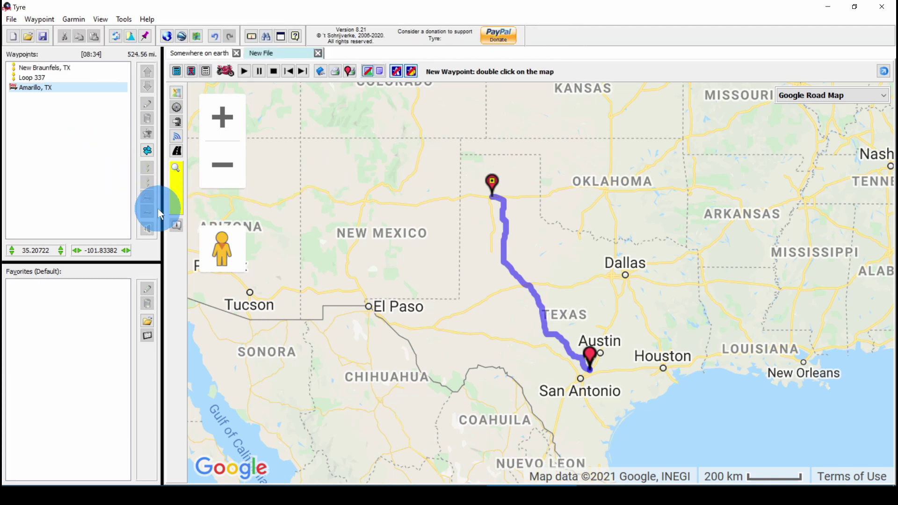
pyautogui.click(176, 195)
pyautogui.write("Cooper's Llano, TX")
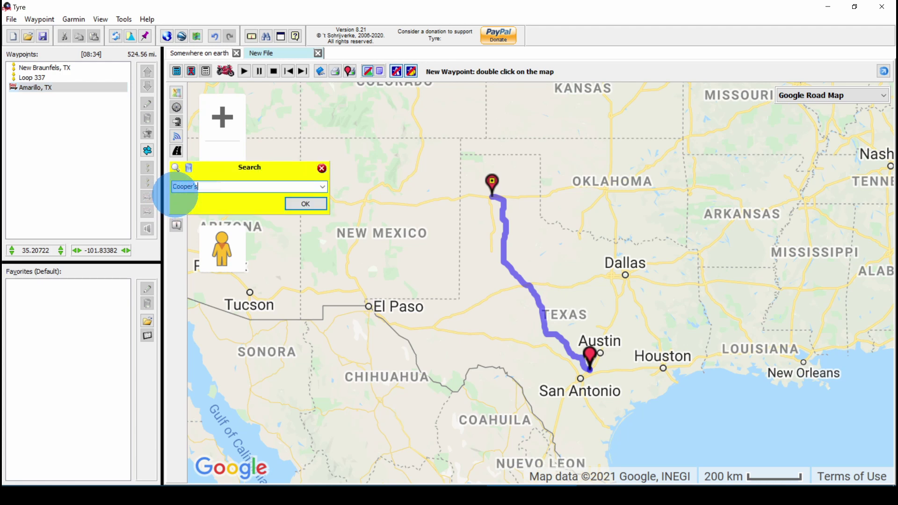
pyautogui.click(298, 201)
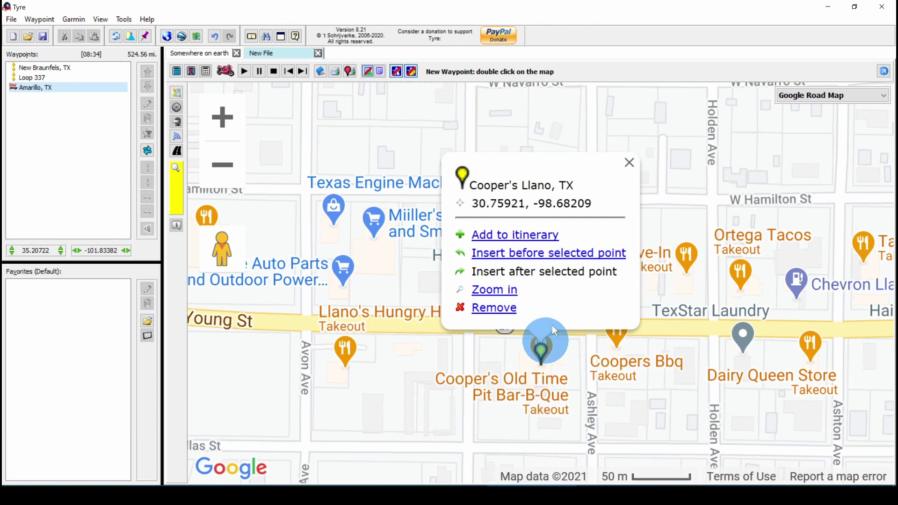
pyautogui.click(585, 254)
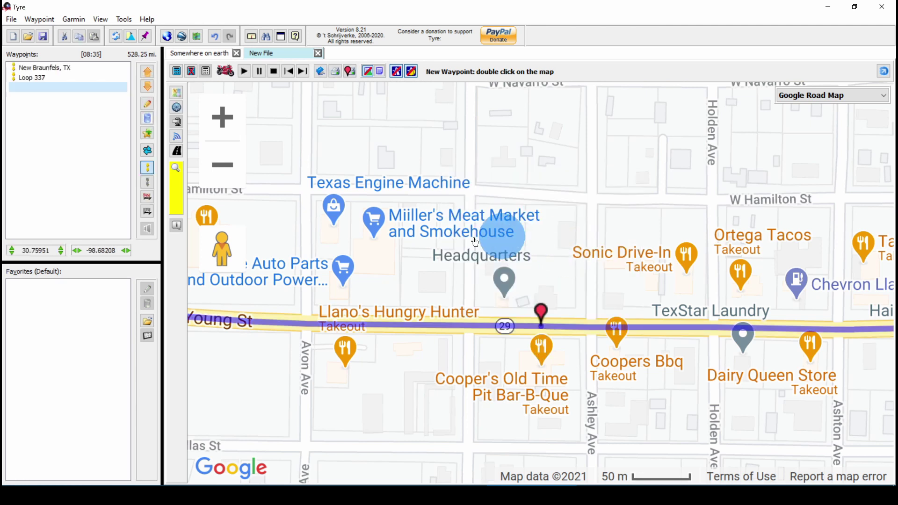
pyautogui.click(177, 92)
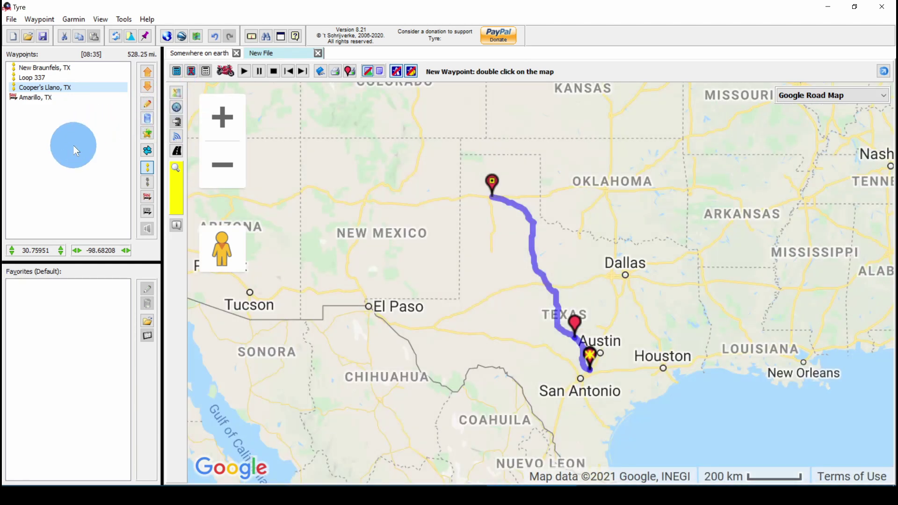
# Select Loop 337 and Cooper's Llano, then recalculate the route avoiding highways (528.25 miles, 8:35).
pyautogui.click(68, 65)
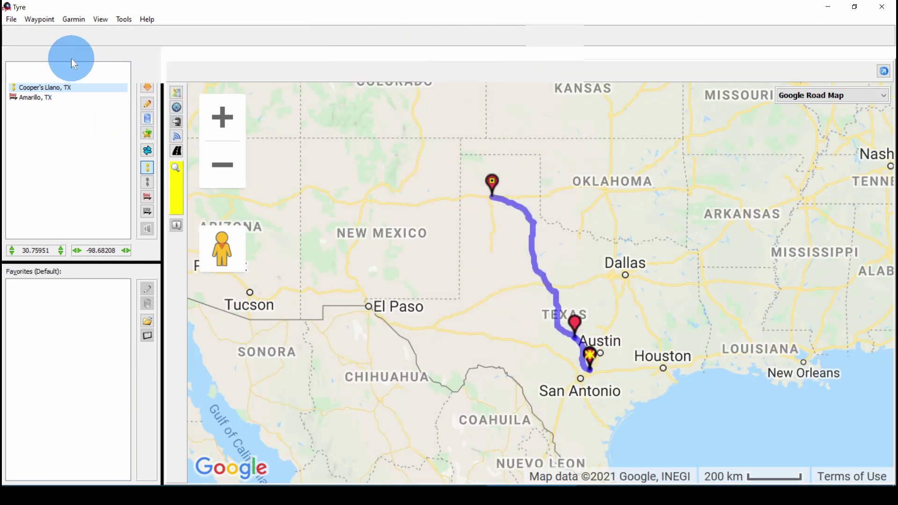
pyautogui.click(89, 79)
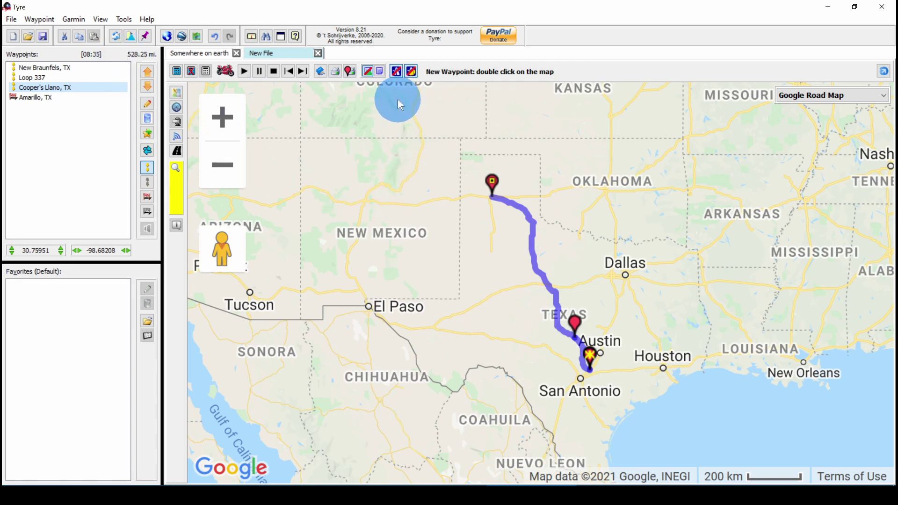
pyautogui.click(397, 75)
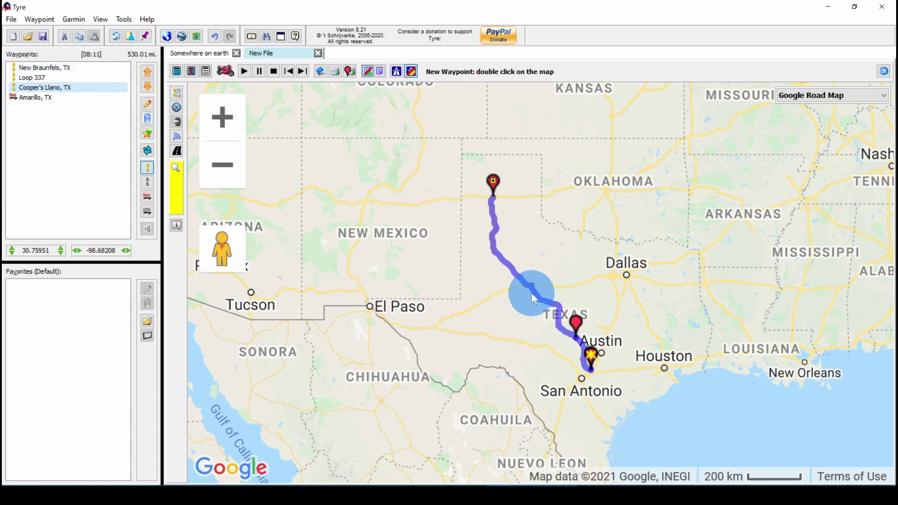
pyautogui.click(396, 73)
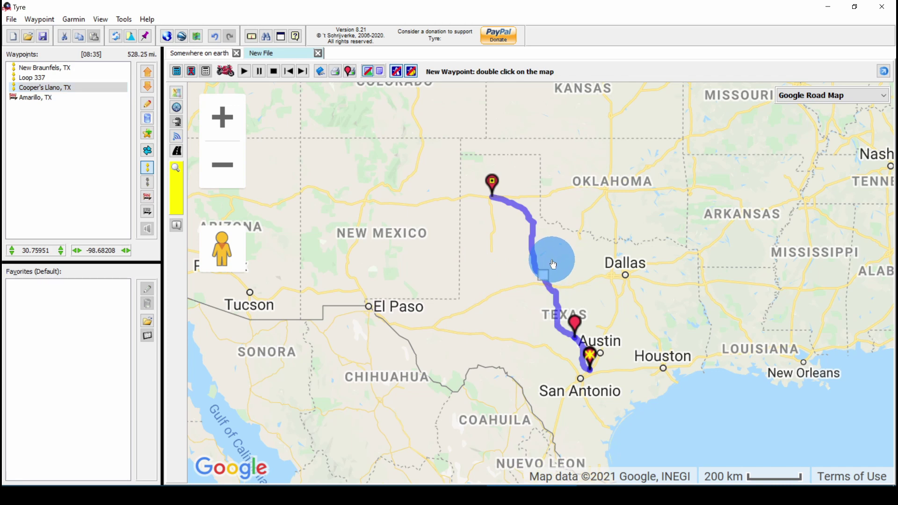
# Drag the route near Abilene through Rule and Knox City, adding a County Road 134 via point (543.03 miles).
pyautogui.scroll(1, 567, 253)
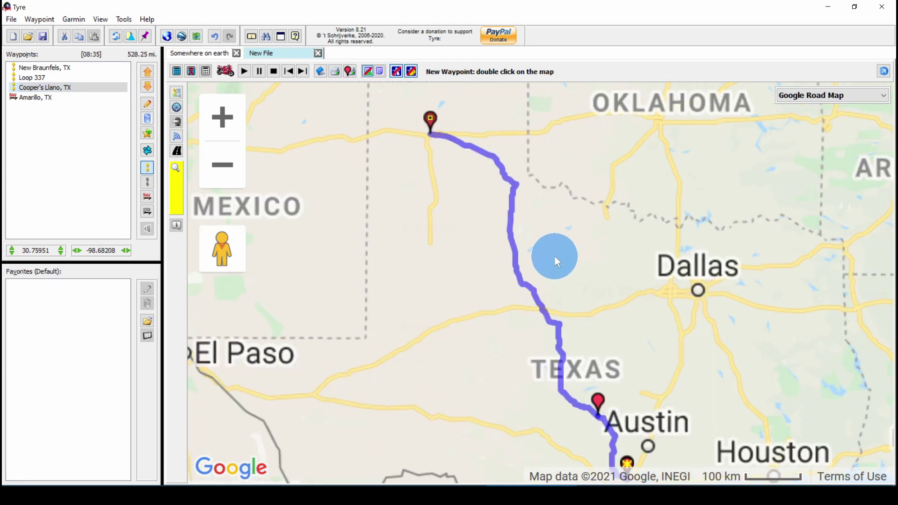
pyautogui.scroll(3, 555, 256)
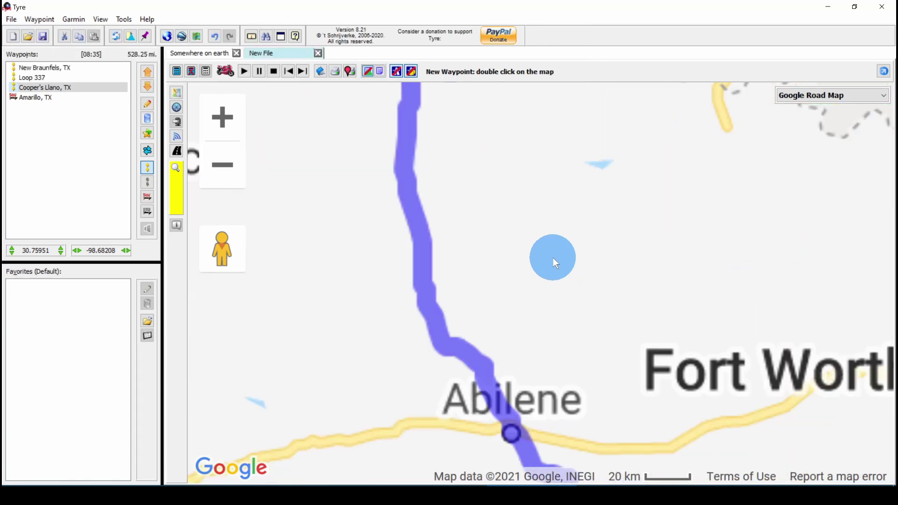
pyautogui.scroll(1, 553, 258)
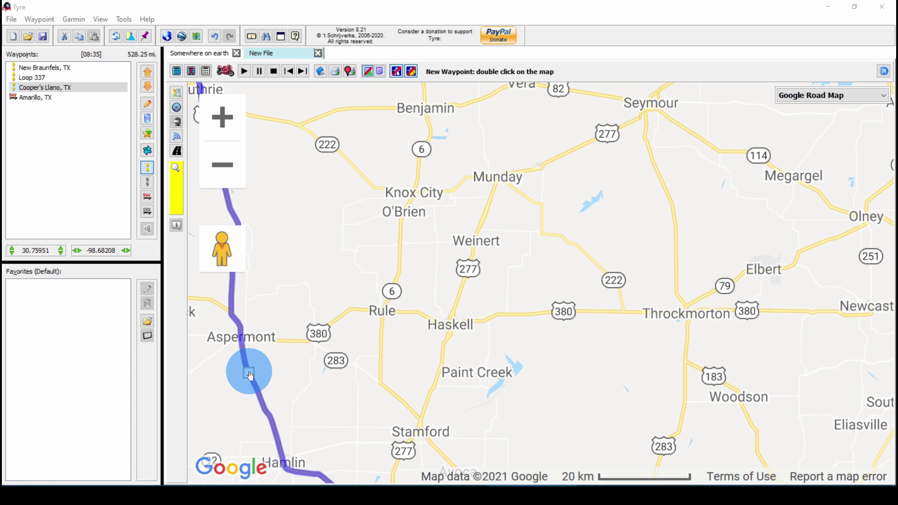
pyautogui.moveTo(249, 375); pyautogui.dragTo(344, 265)
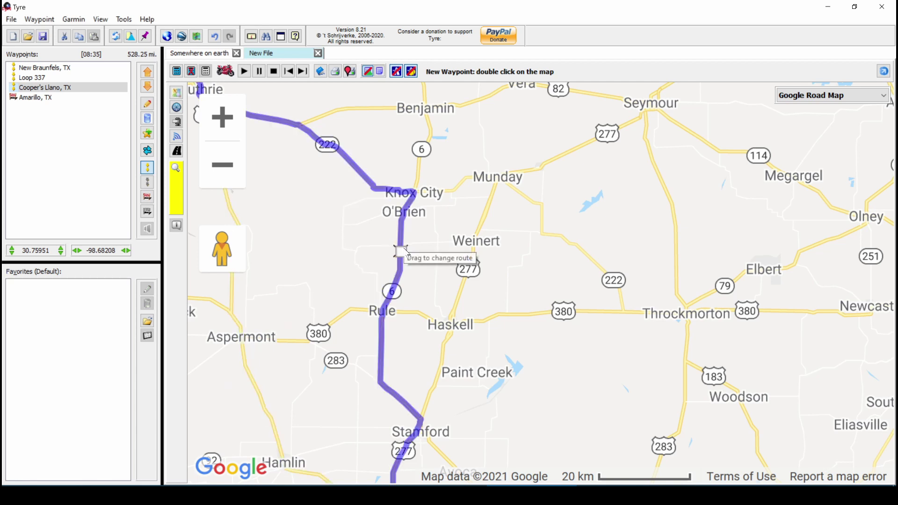
pyautogui.click(405, 251)
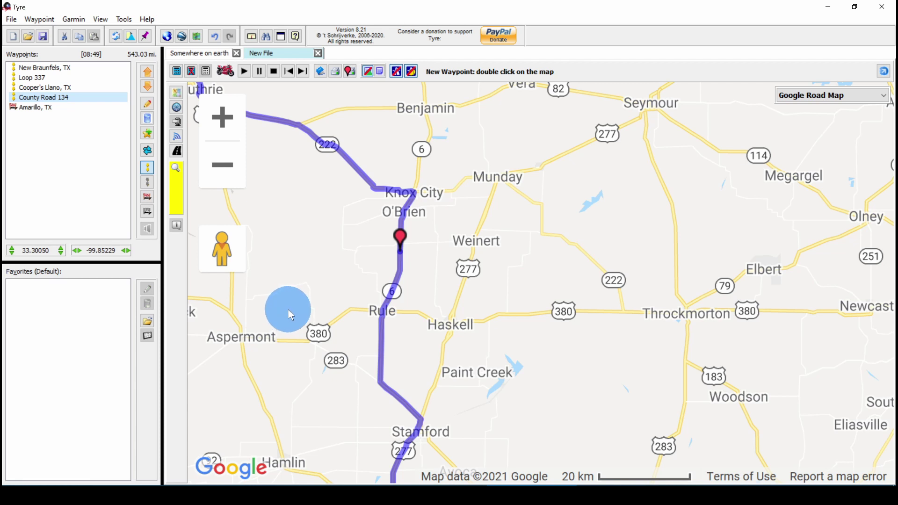
# Inspect New Braunfels, Loop 337, Cooper's Llano, County Road 134 and Amarillo in turn, then close Amarillo's balloon.
pyautogui.click(37, 66)
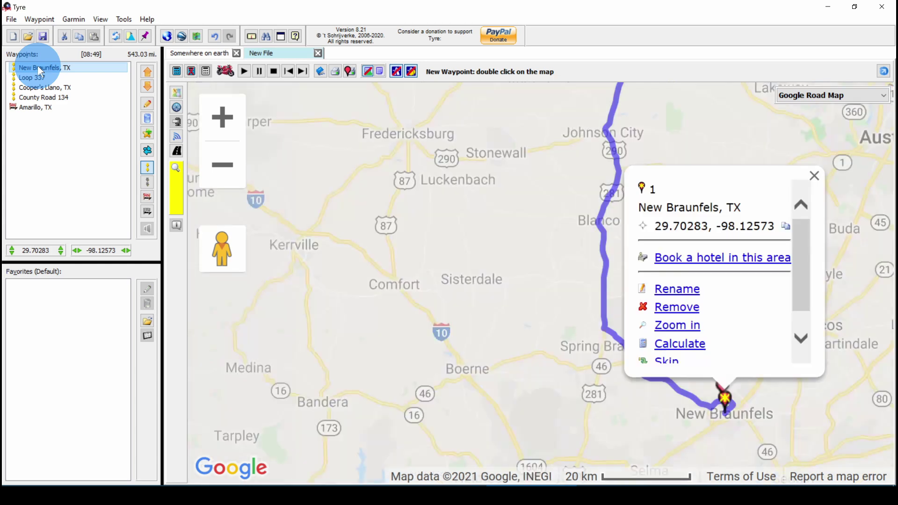
pyautogui.click(688, 326)
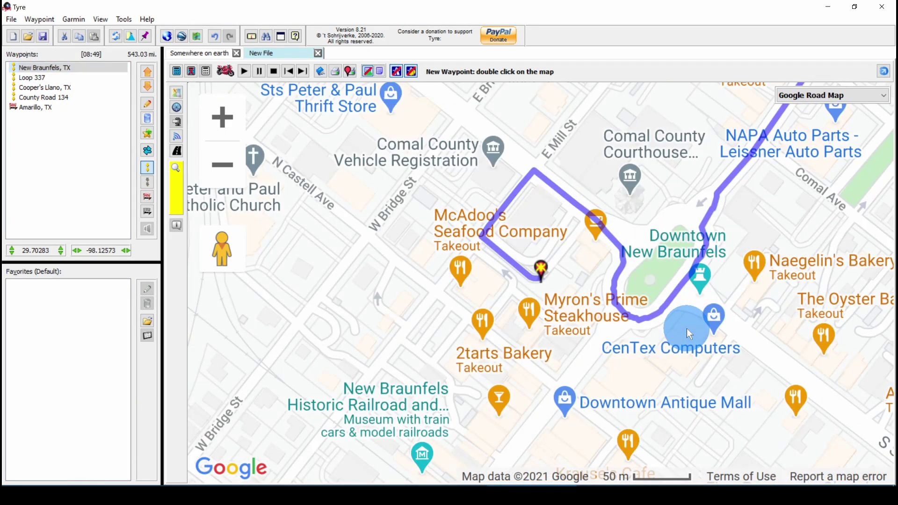
pyautogui.click(25, 76)
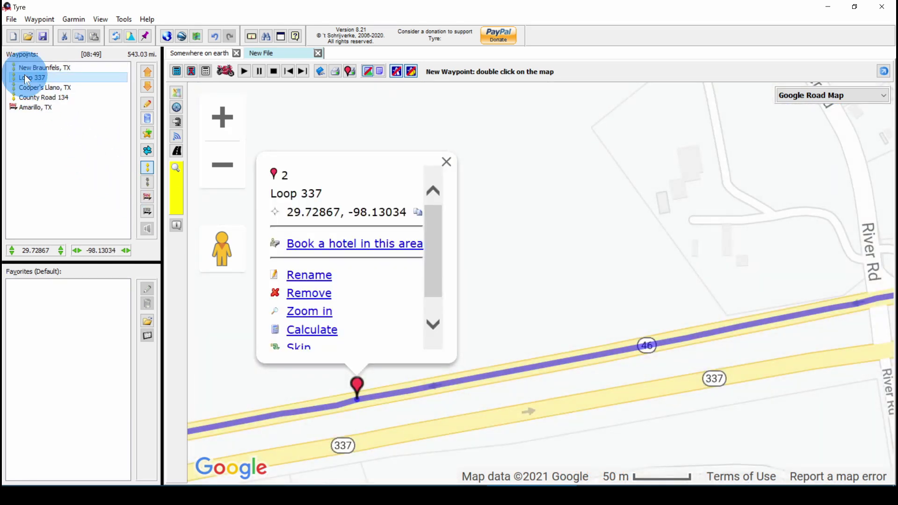
pyautogui.click(333, 318)
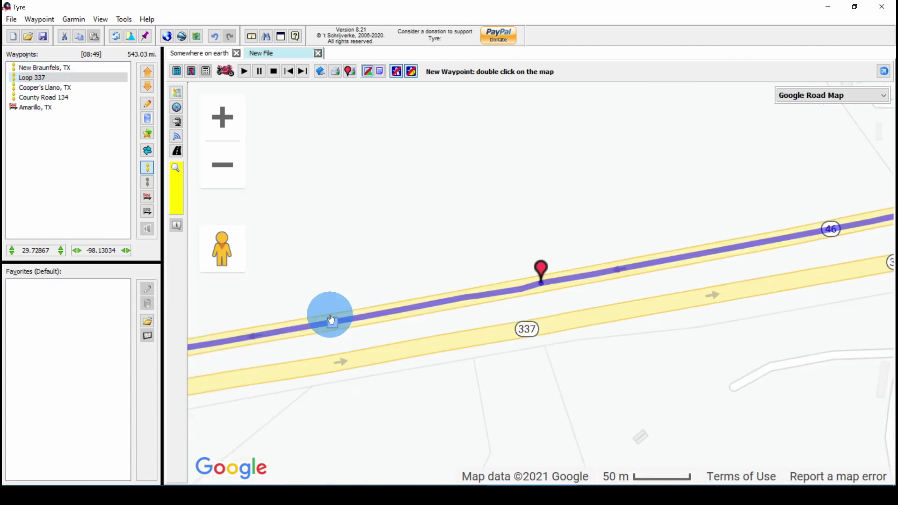
pyautogui.click(49, 87)
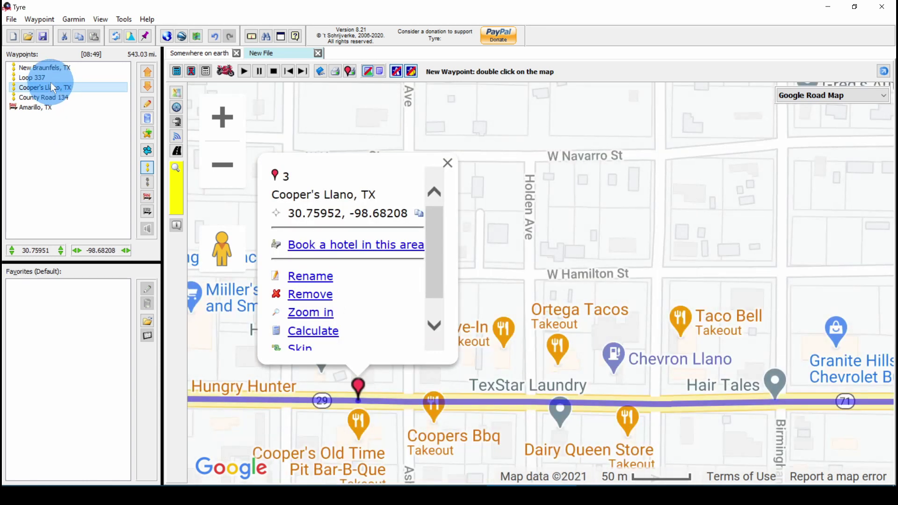
pyautogui.click(52, 96)
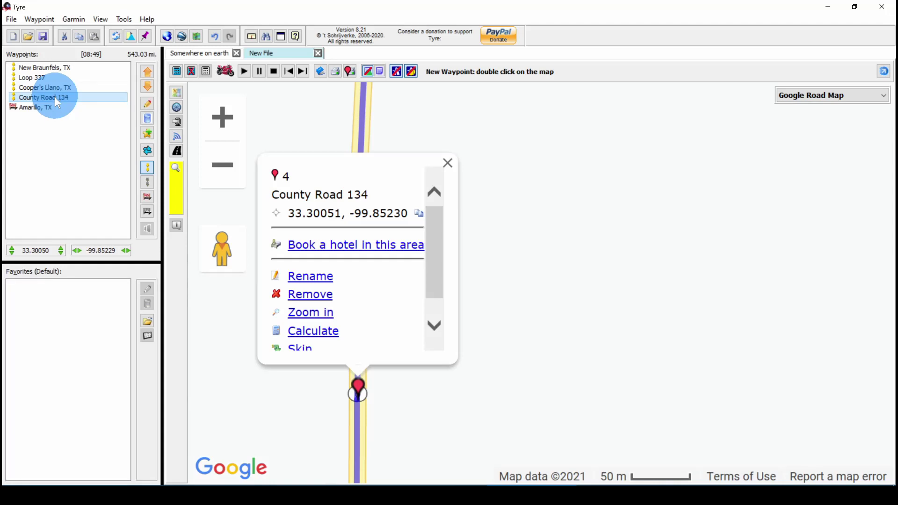
pyautogui.click(39, 106)
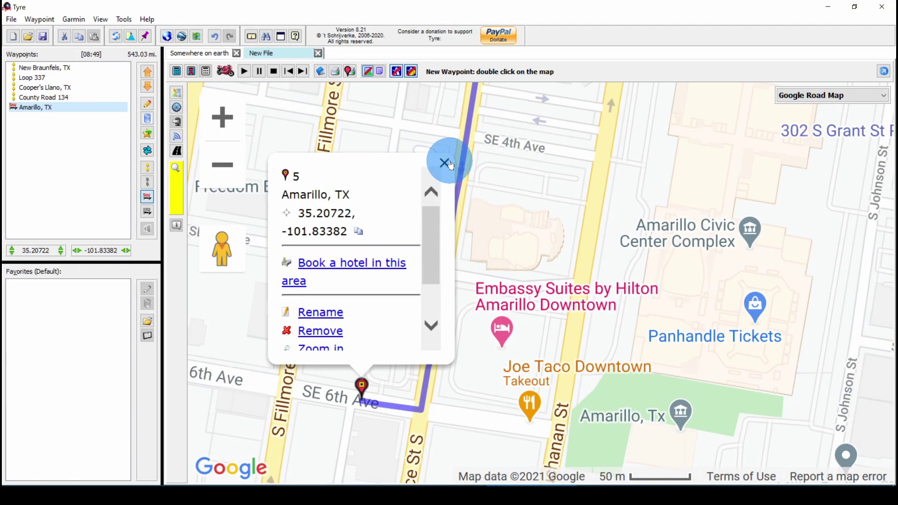
pyautogui.click(443, 162)
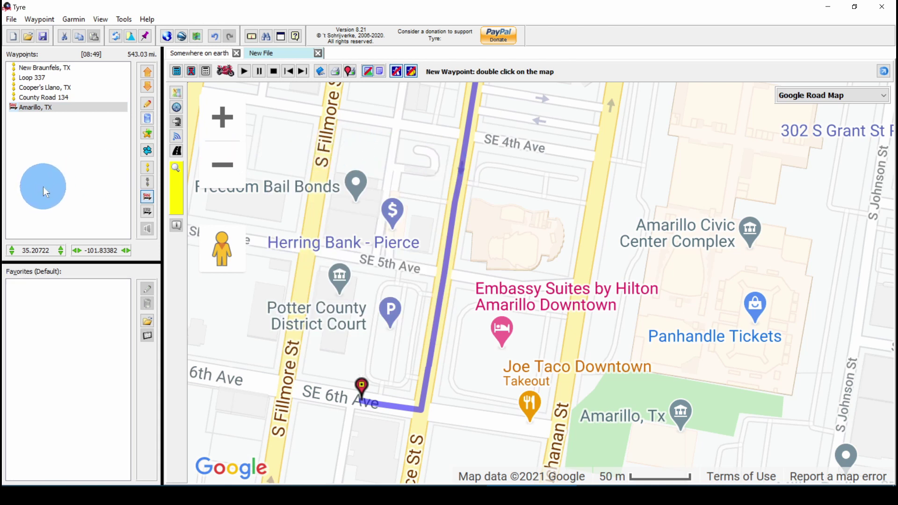
# Enable 'Use automatic numbering of waypoints' in Preferences > Files so waypoints read 1 to 5.
pyautogui.click(124, 19)
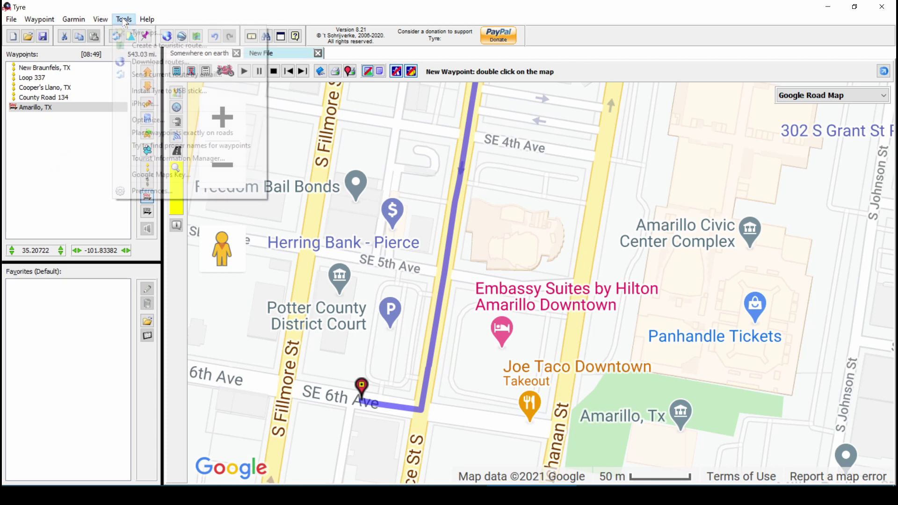
pyautogui.click(134, 192)
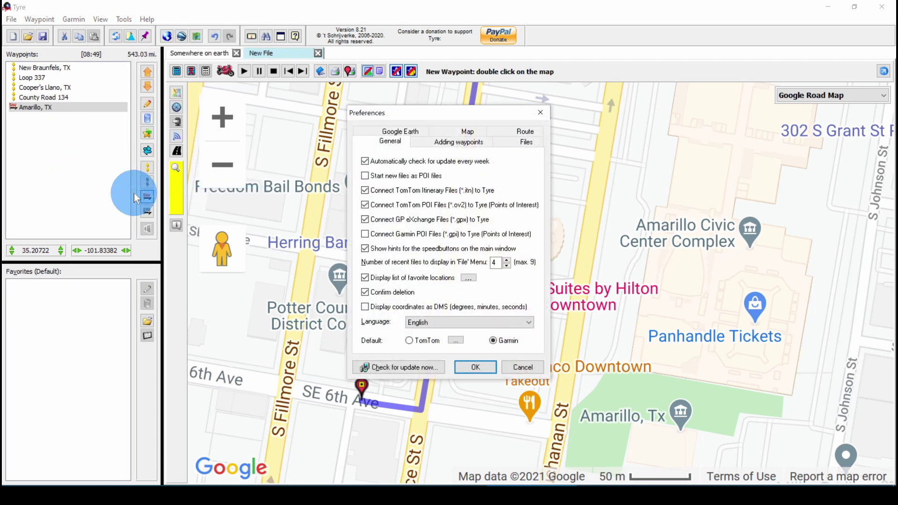
pyautogui.click(515, 143)
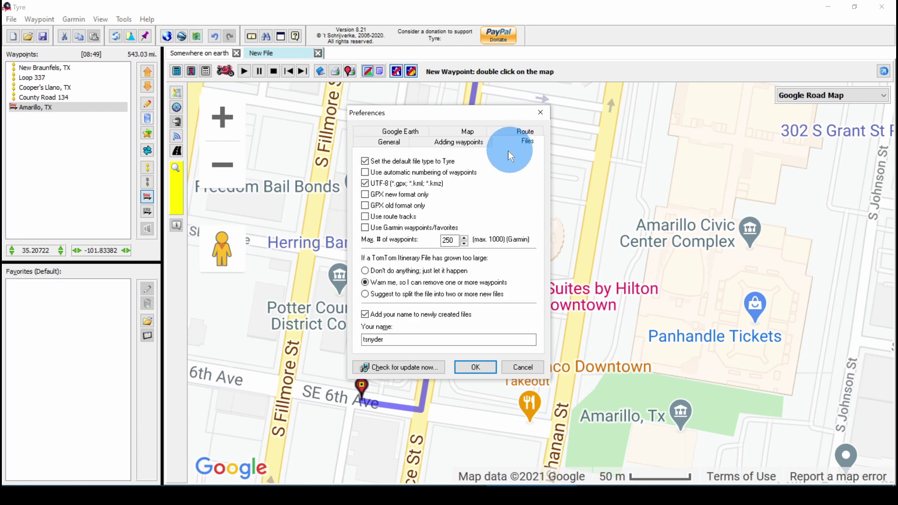
pyautogui.click(366, 172)
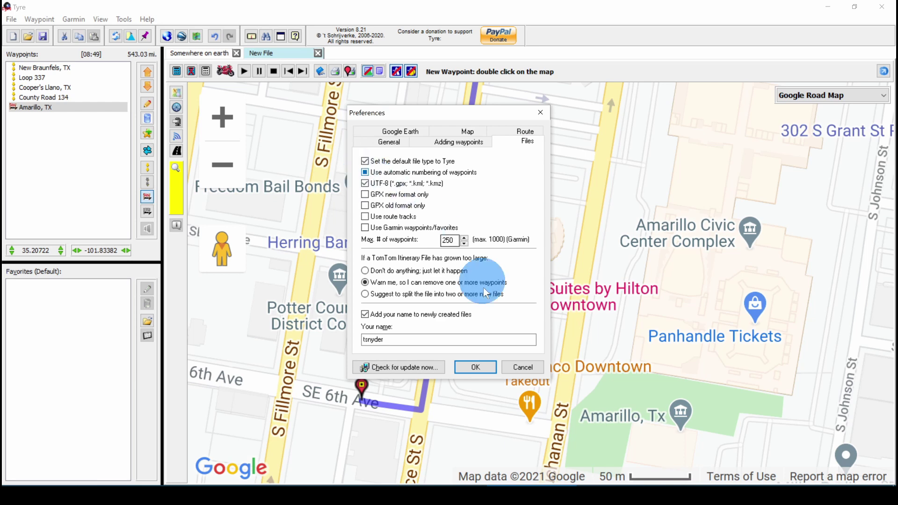
pyautogui.click(474, 368)
pyautogui.click(54, 225)
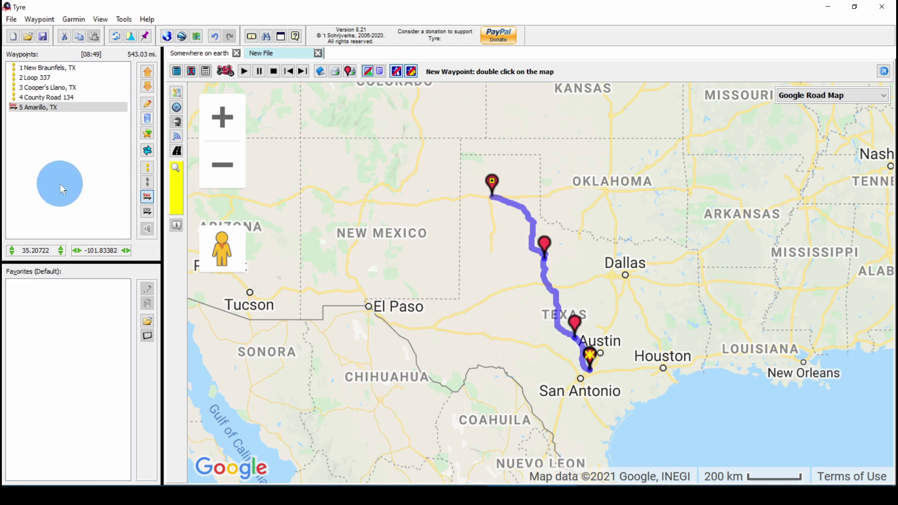
# Save the route to Public Downloads under the file name 'Amarillo from New Braunfels'.
pyautogui.click(11, 21)
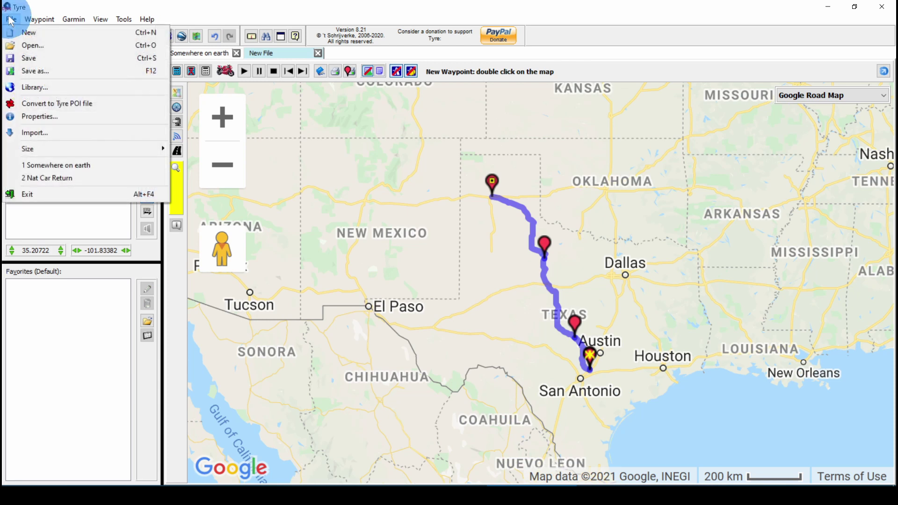
pyautogui.click(19, 57)
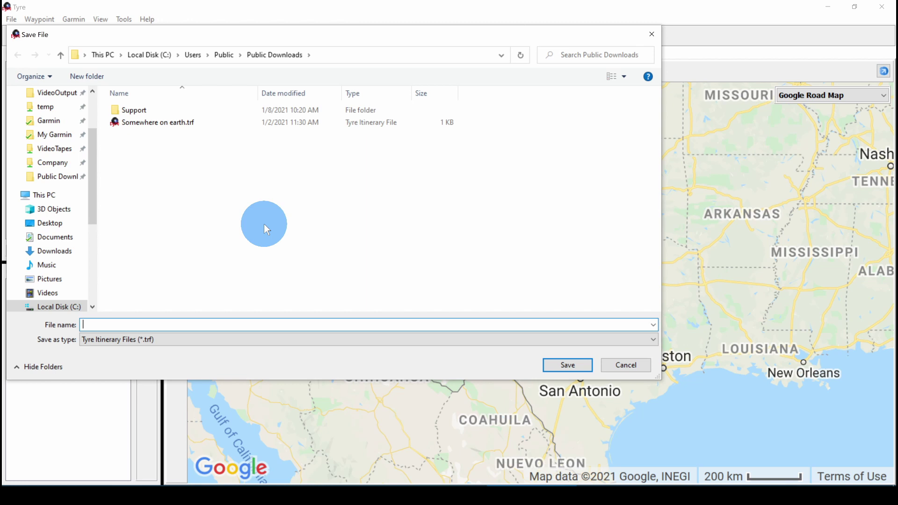
pyautogui.write('Amarillo from New Branunfels')
pyautogui.press('Return')
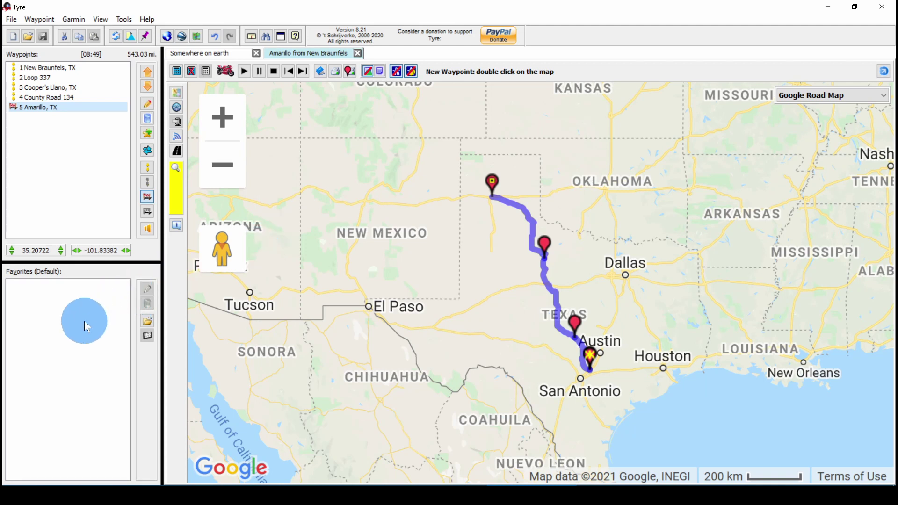
# Star Cooper's Llano, TX as a favorite, keeping it third after Loop 337 in the route.
pyautogui.click(46, 86)
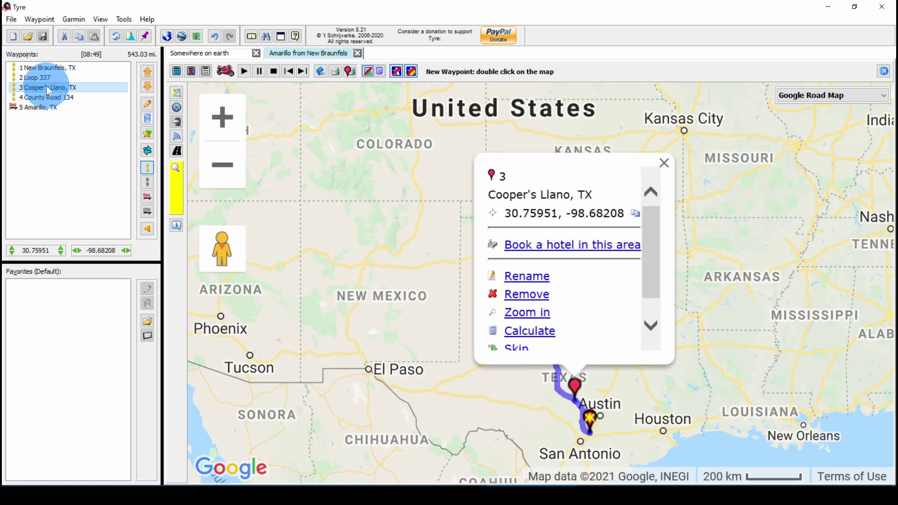
pyautogui.click(147, 133)
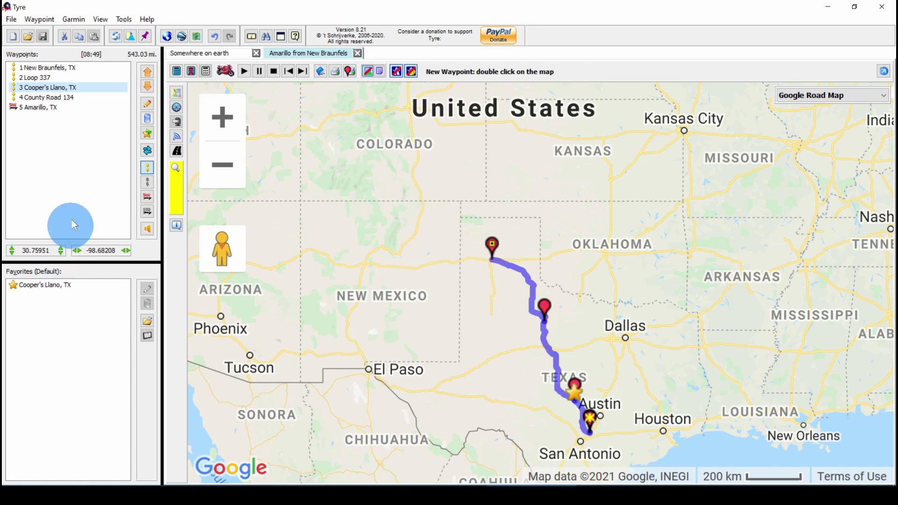
pyautogui.click(148, 76)
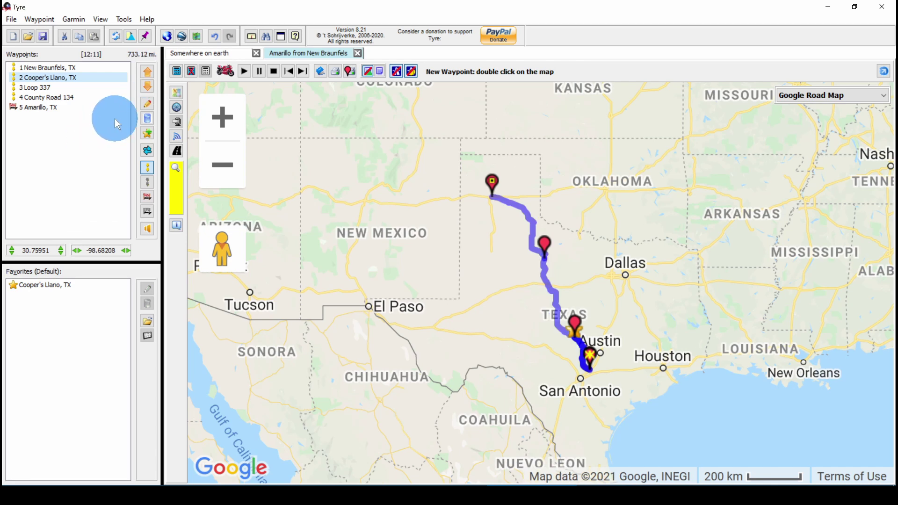
pyautogui.click(148, 87)
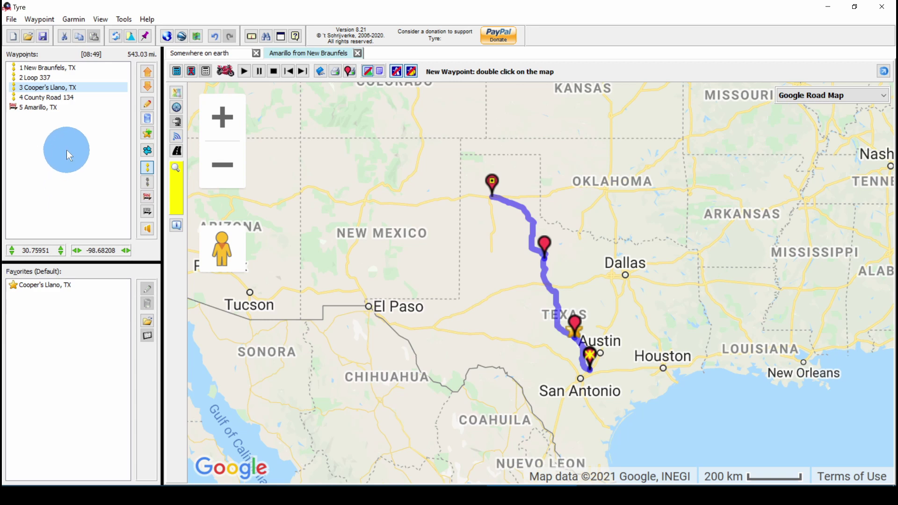
# Create a new empty route file and copy all five waypoints of Amarillo from New Braunfels.
pyautogui.click(13, 39)
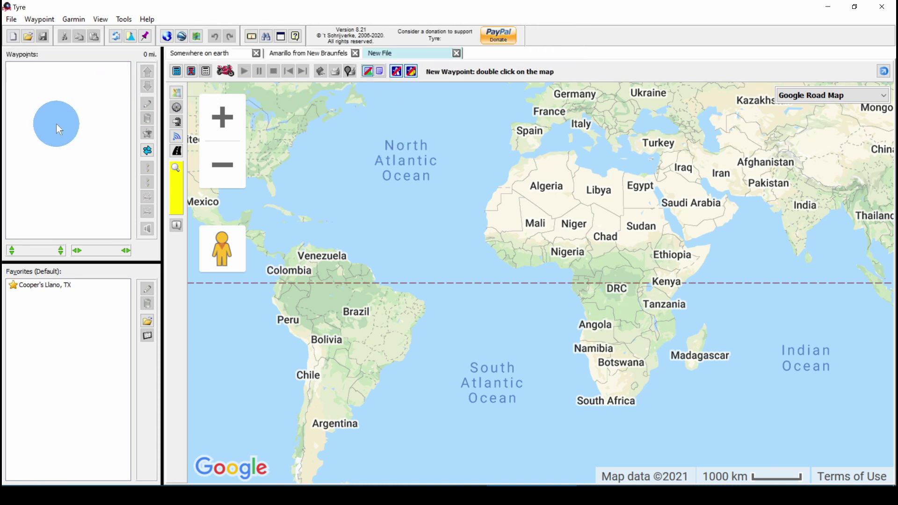
pyautogui.click(302, 55)
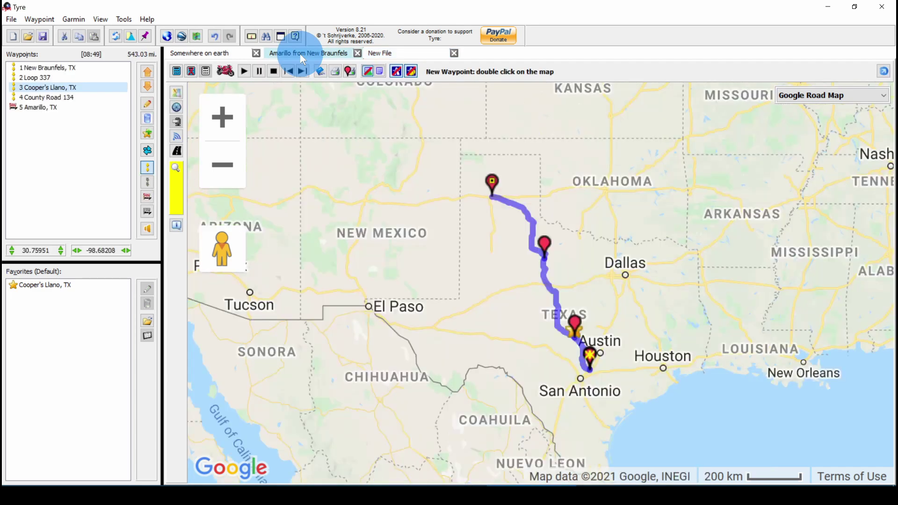
pyautogui.click(58, 69)
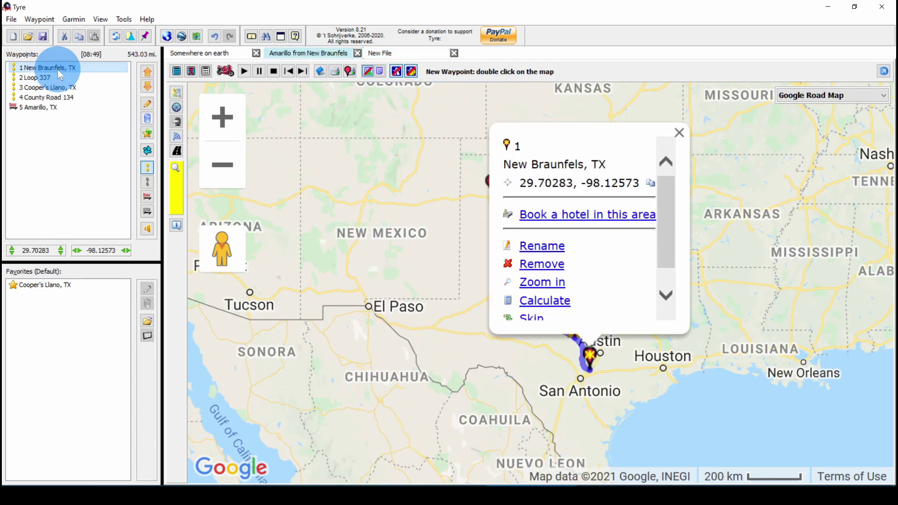
pyautogui.moveTo(58, 68); pyautogui.dragTo(66, 148)
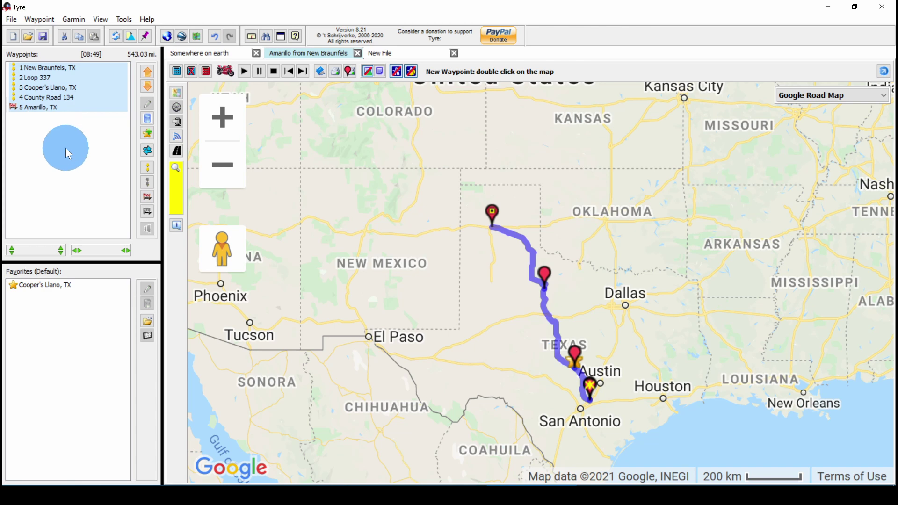
pyautogui.click(40, 19)
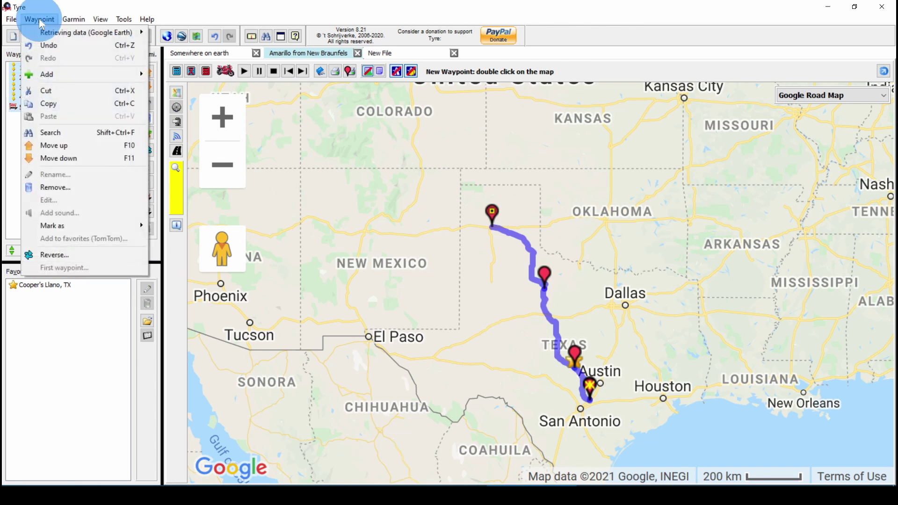
pyautogui.moveTo(59, 64); pyautogui.dragTo(62, 99)
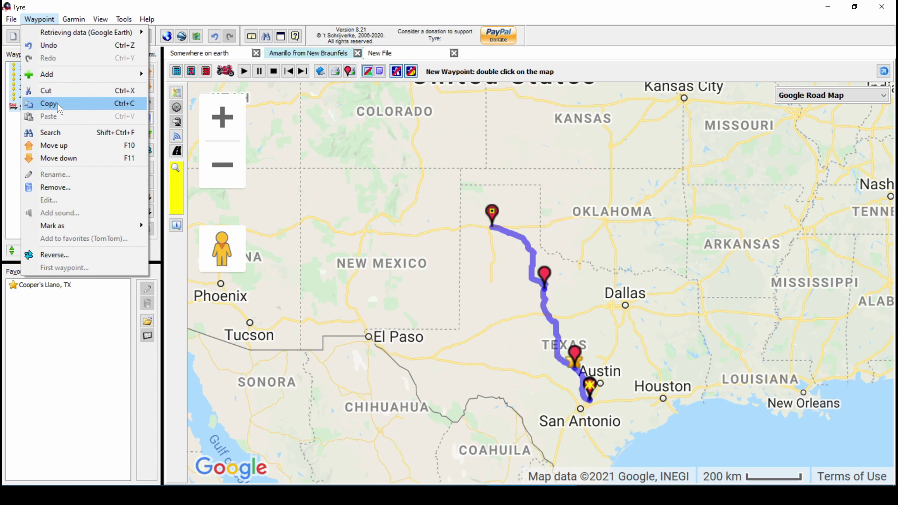
pyautogui.click(57, 103)
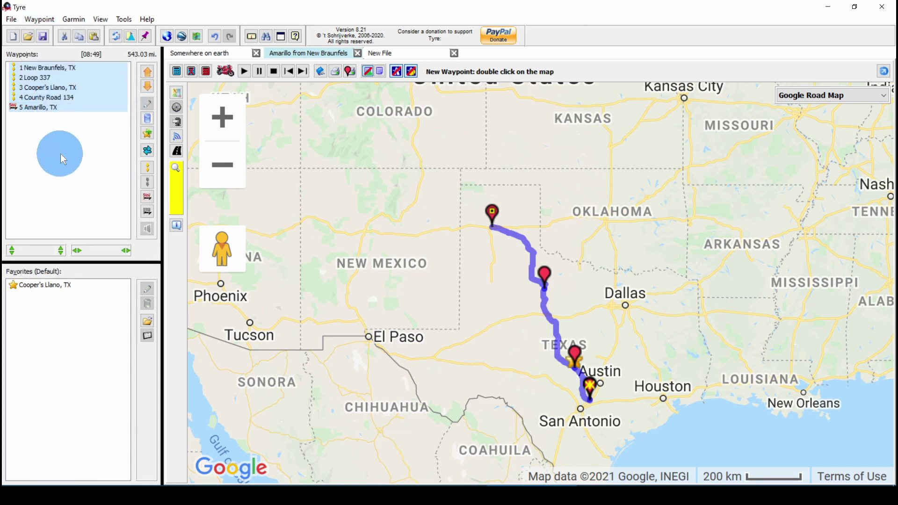
# Paste the five copied waypoints into the New File route.
pyautogui.click(405, 57)
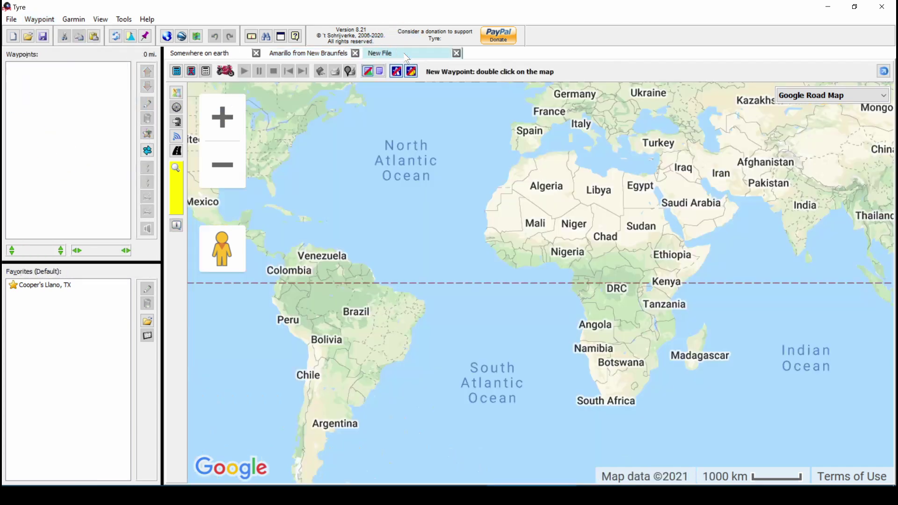
pyautogui.click(46, 22)
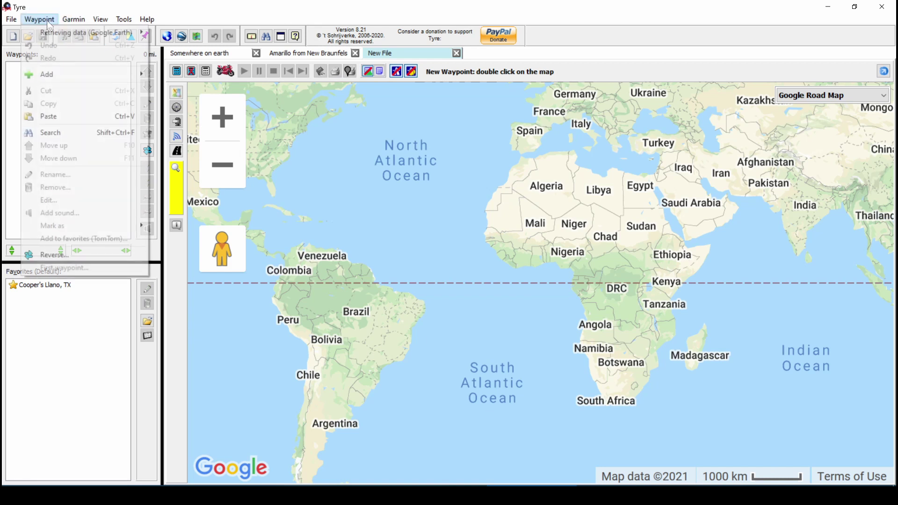
pyautogui.click(42, 116)
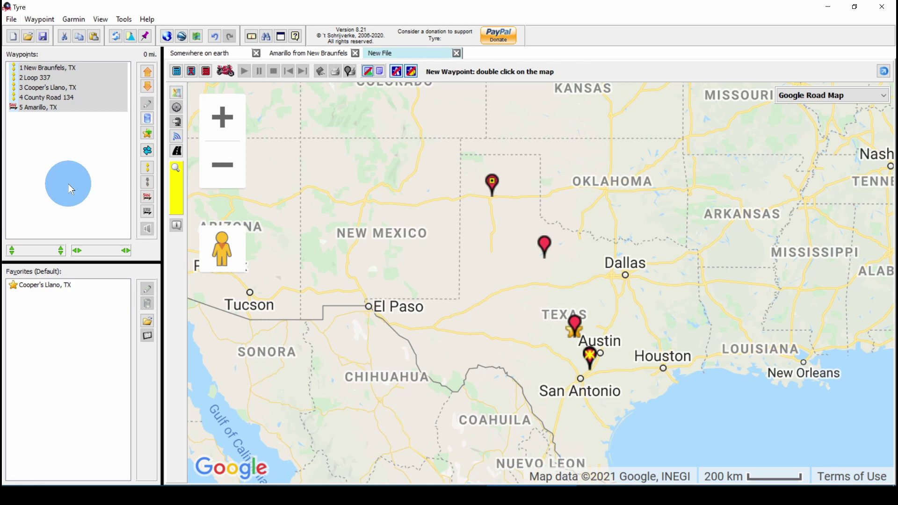
pyautogui.click(69, 183)
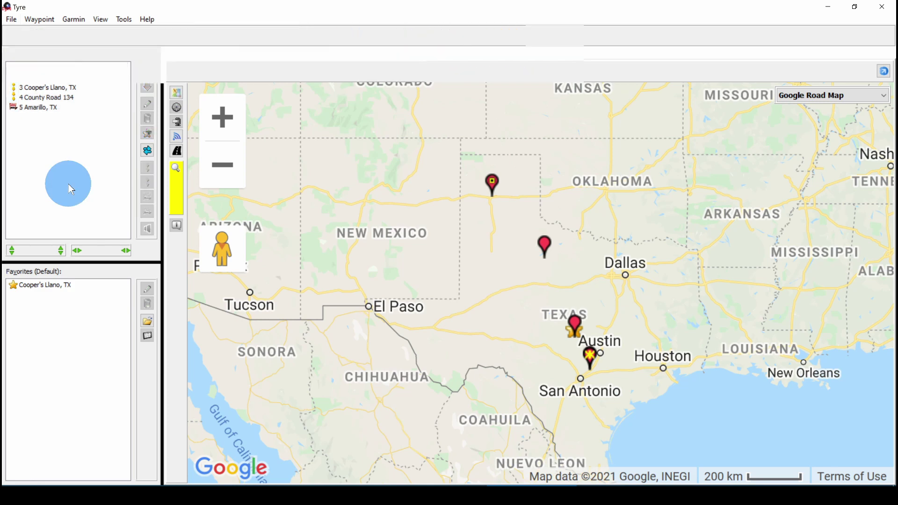
# Reverse the New File route to run Amarillo to New Braunfels and recalculate it (541.73 miles, 8:54).
pyautogui.click(148, 150)
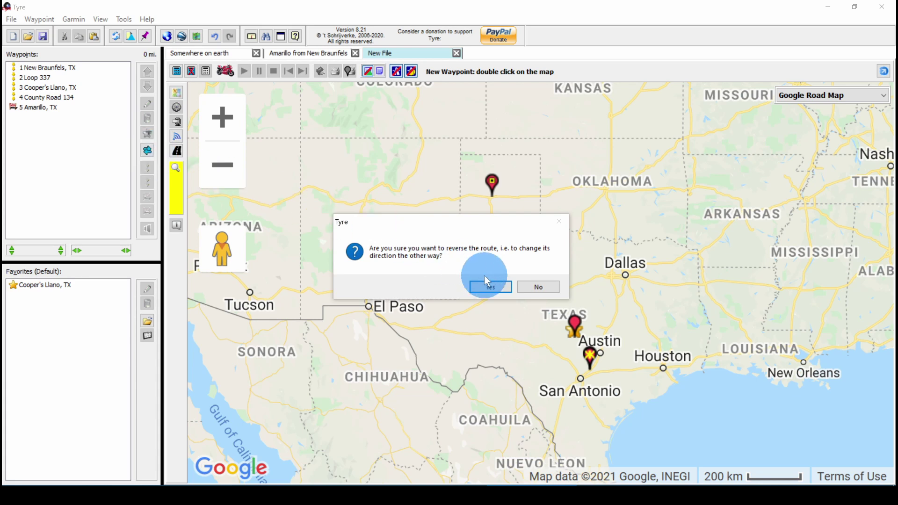
pyautogui.click(492, 287)
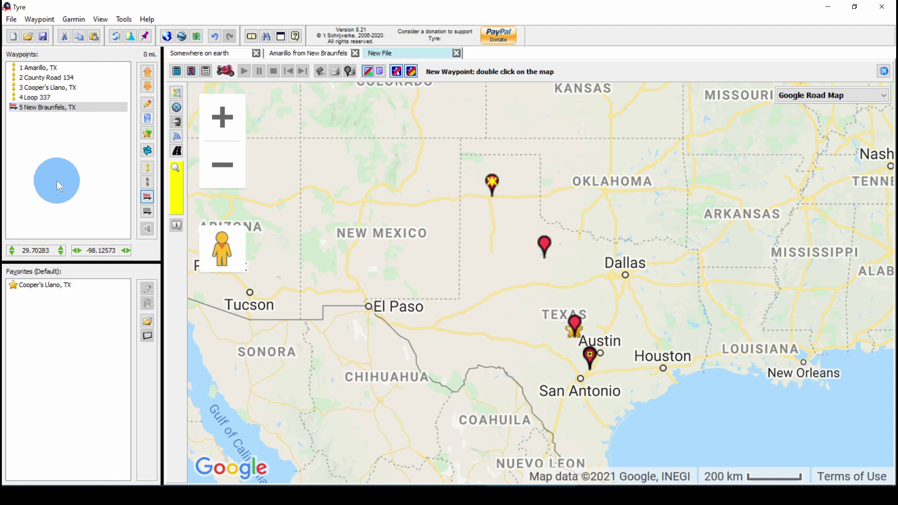
pyautogui.click(180, 74)
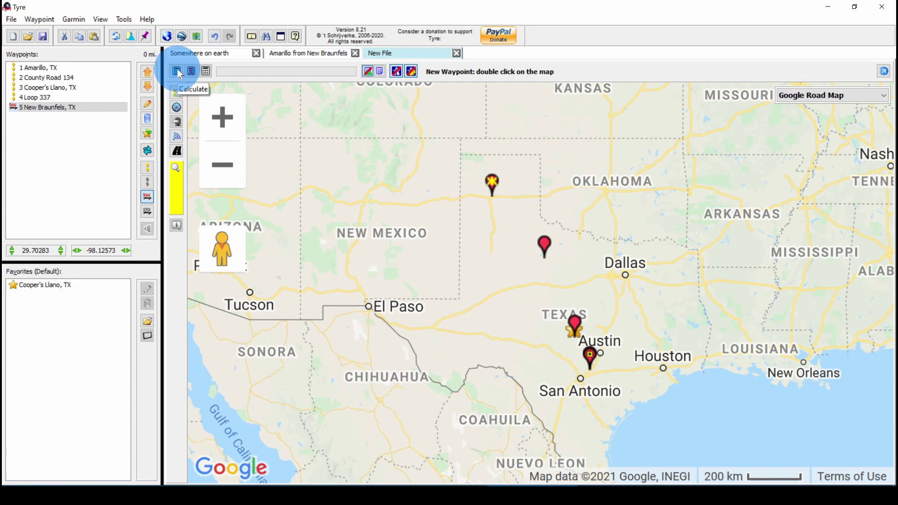
# Inspect the Amarillo, County Road 134 and Cooper's Llano waypoints on the map.
pyautogui.click(40, 69)
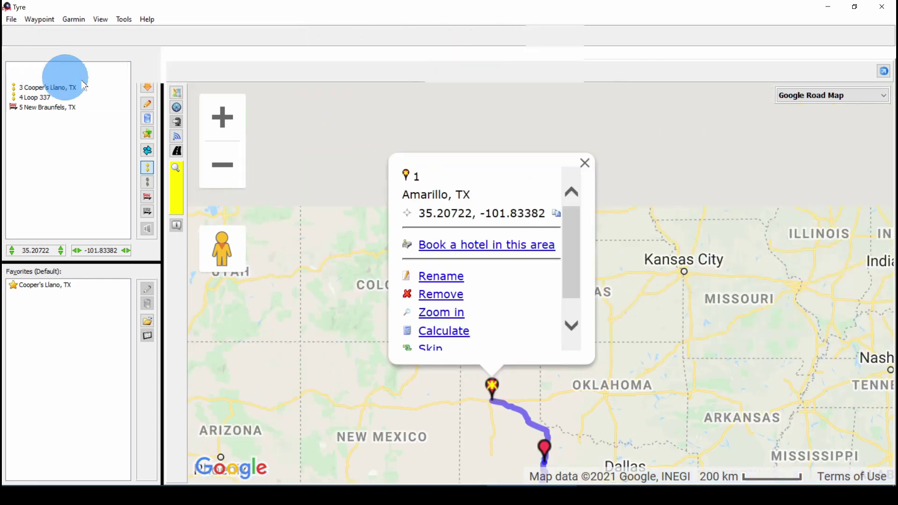
pyautogui.click(431, 313)
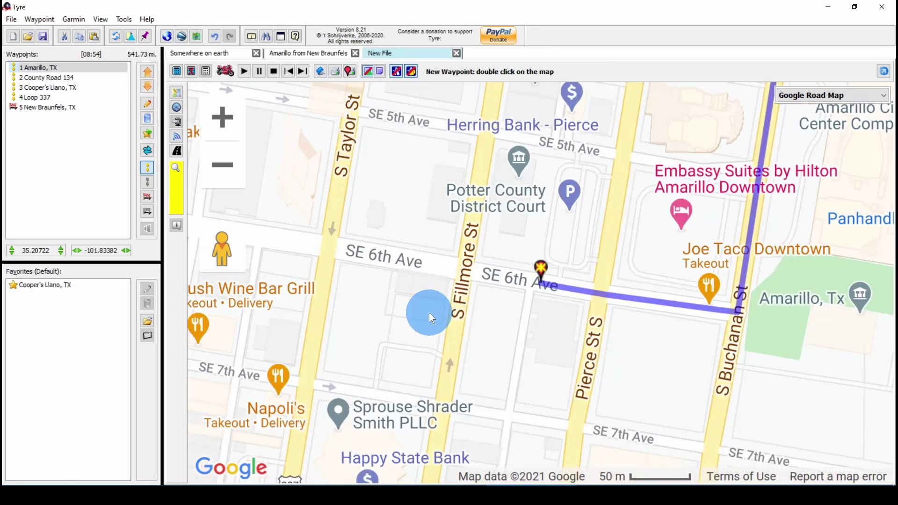
pyautogui.click(59, 80)
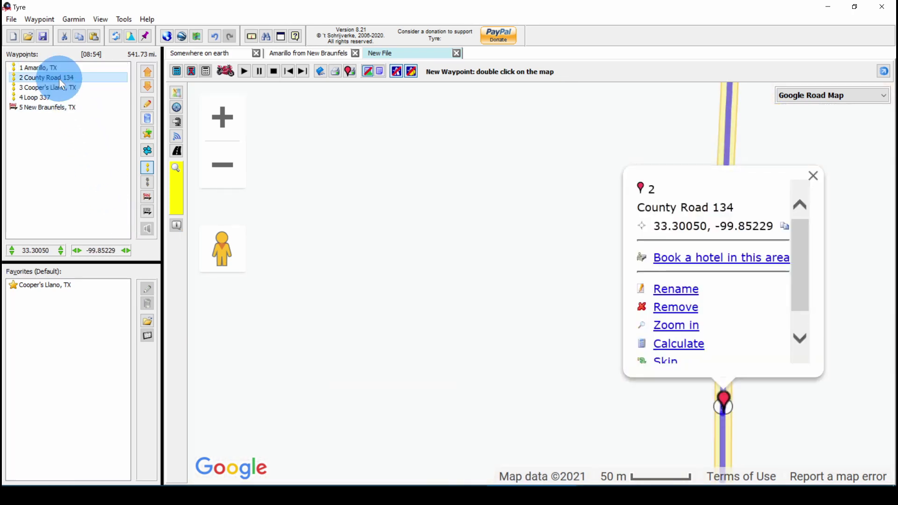
pyautogui.moveTo(59, 79); pyautogui.dragTo(41, 85)
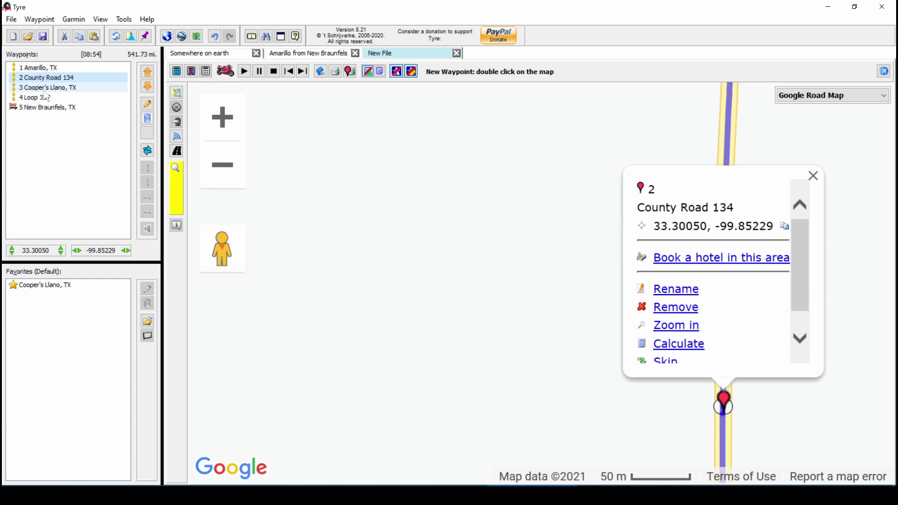
pyautogui.click(43, 89)
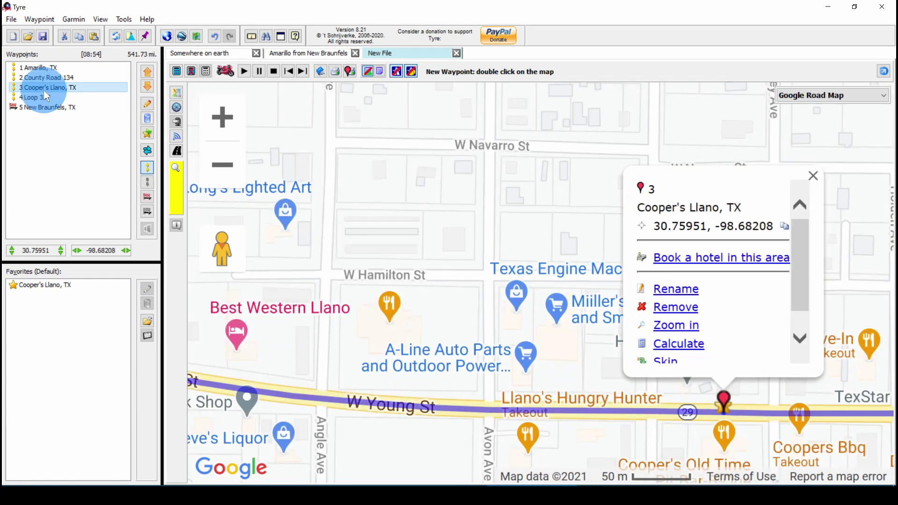
# Move the Loop 337 waypoint onto the lower carriageway.
pyautogui.click(37, 105)
pyautogui.click(37, 96)
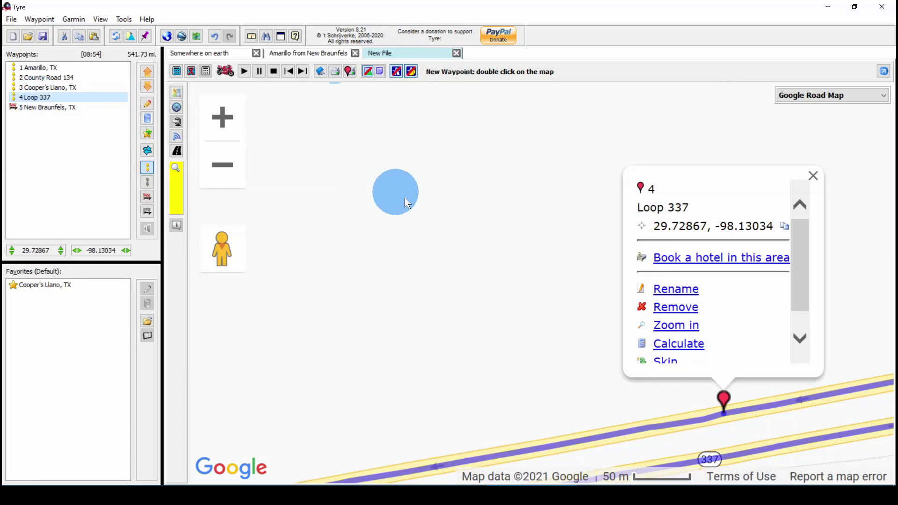
pyautogui.moveTo(524, 249)
pyautogui.mouseDown()
pyautogui.moveTo(451, 183)
pyautogui.moveTo(408, 160)
pyautogui.mouseUp()
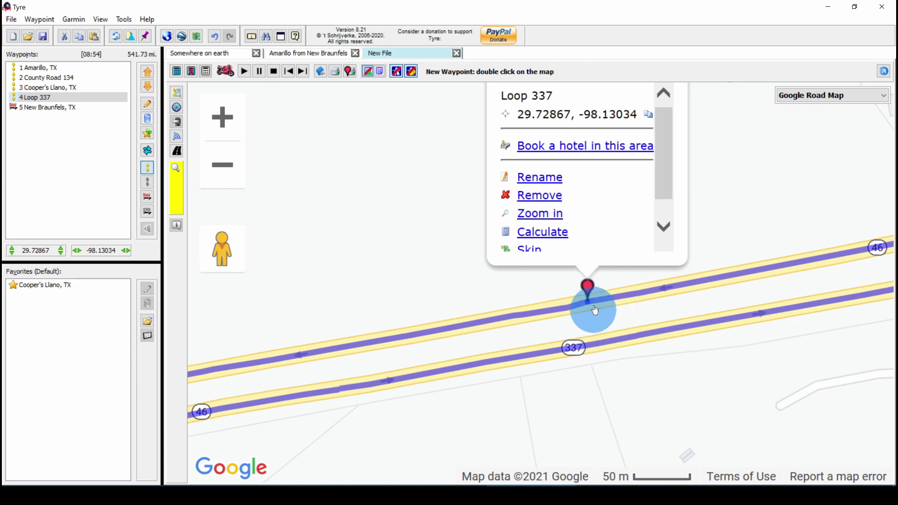
pyautogui.moveTo(587, 285); pyautogui.dragTo(613, 330)
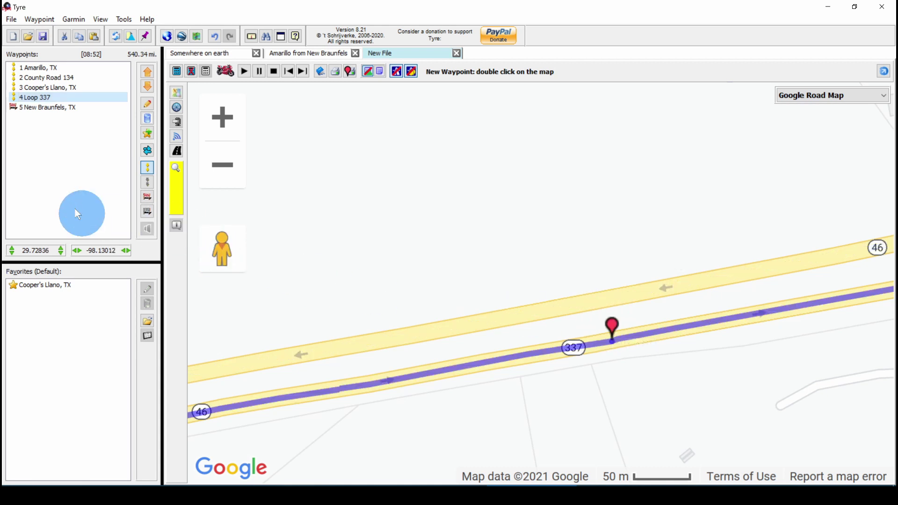
# Check the New Braunfels, TX waypoint, then zoom back out to a regional view of Texas.
pyautogui.click(41, 111)
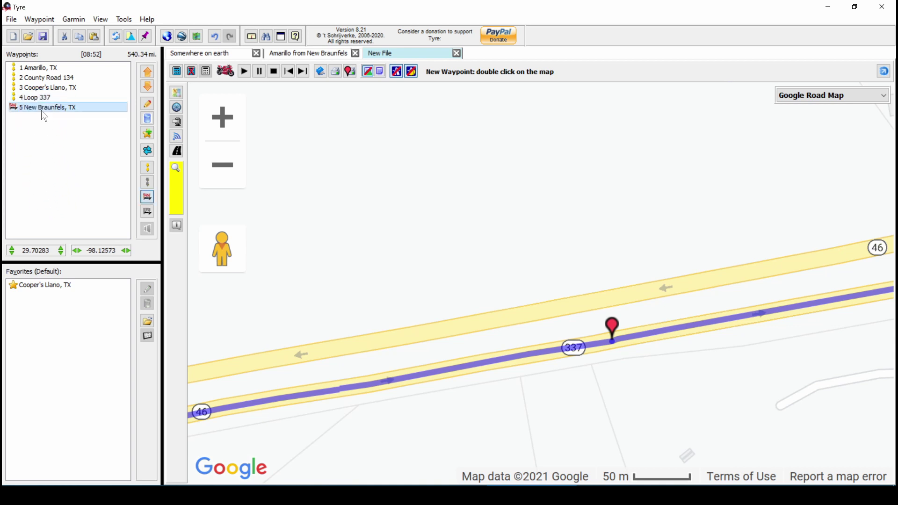
pyautogui.doubleClick(49, 138)
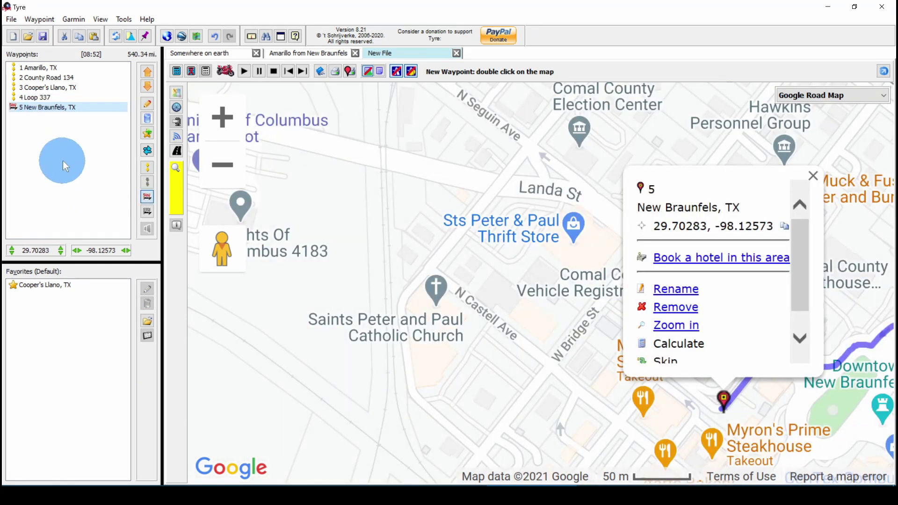
pyautogui.click(177, 93)
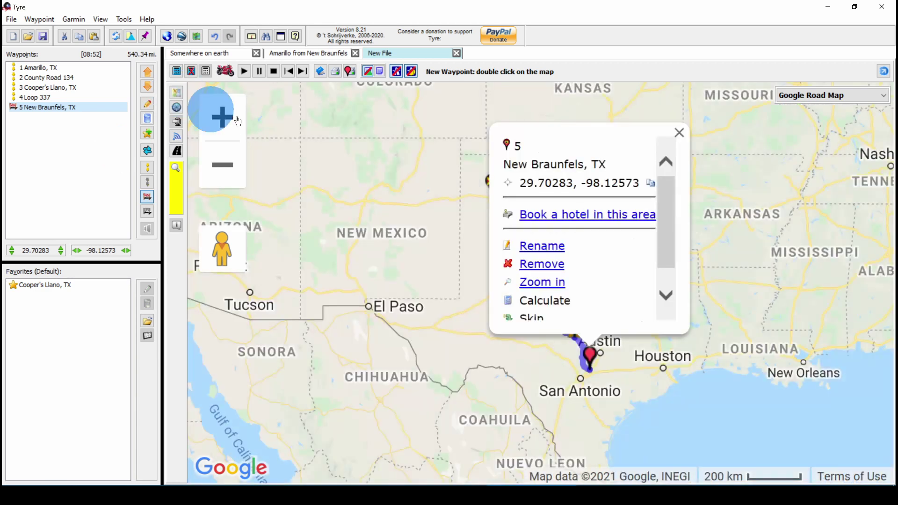
pyautogui.click(670, 133)
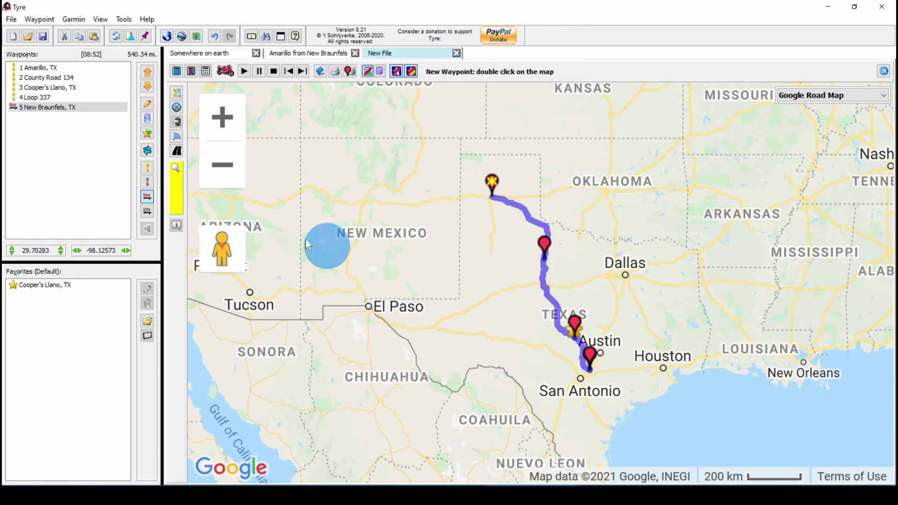
pyautogui.click(12, 19)
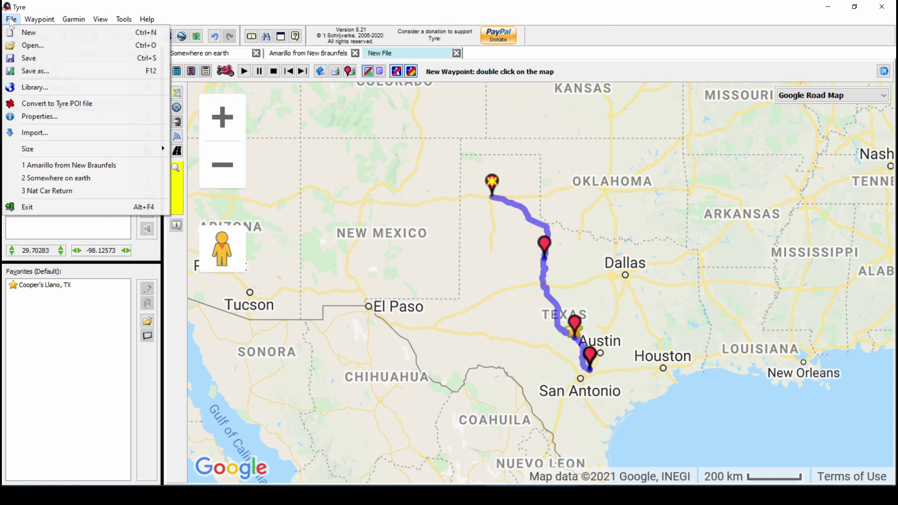
# Save the reversed route as 'New Braunfels from Amarillo' in Public Downloads.
pyautogui.click(33, 71)
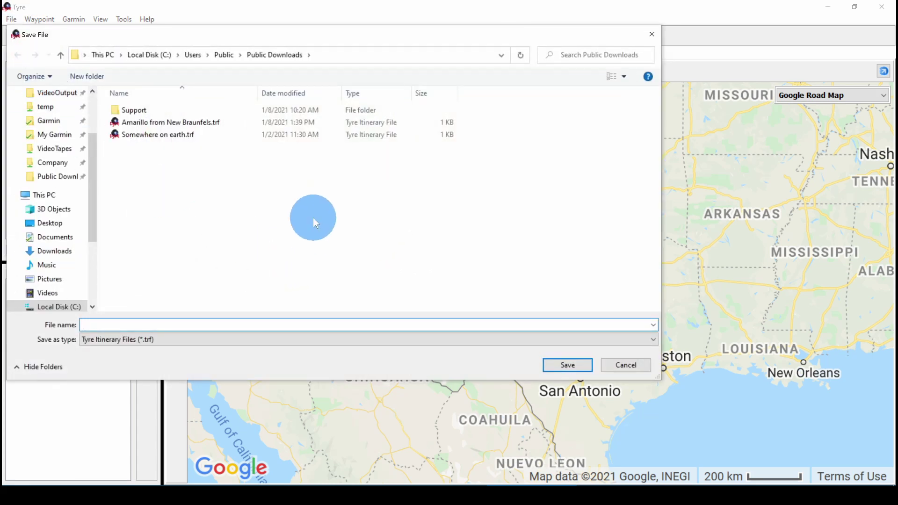
pyautogui.write('New Braunfels from Ama')
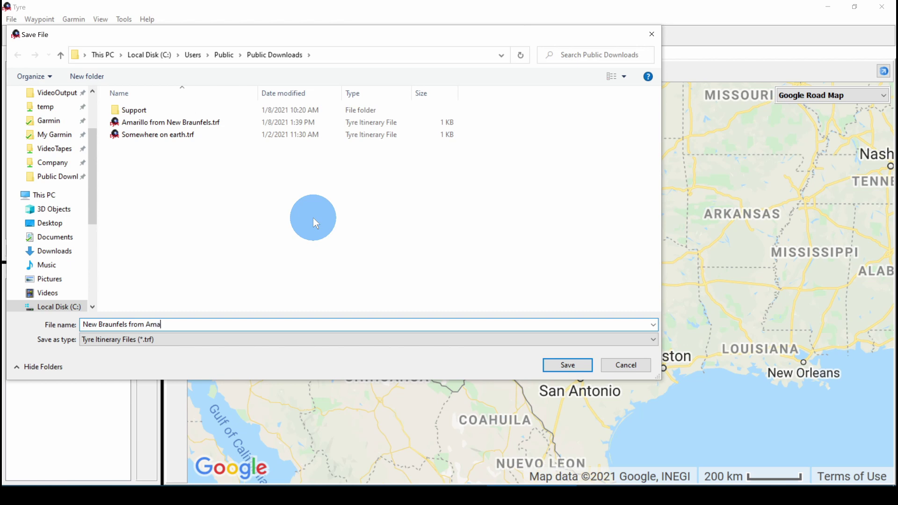
pyautogui.write('rillo')
pyautogui.press('Return')
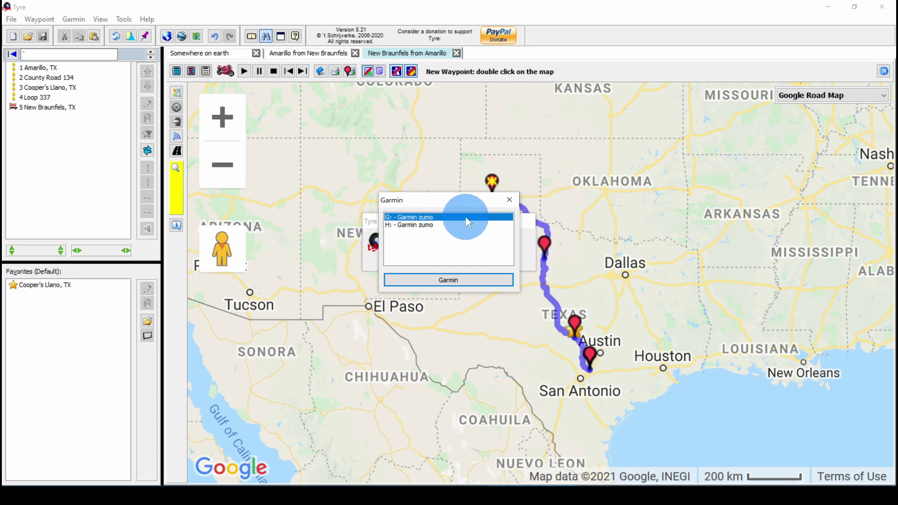
# Copy the New Braunfels from Amarillo route to the Garmin zumo on drive H:, skipping the Garmin app.
pyautogui.click(426, 225)
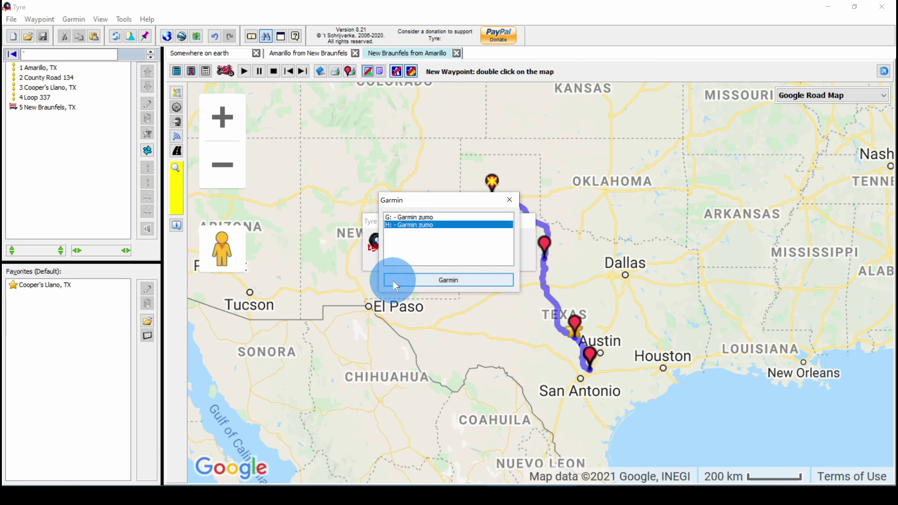
pyautogui.click(409, 281)
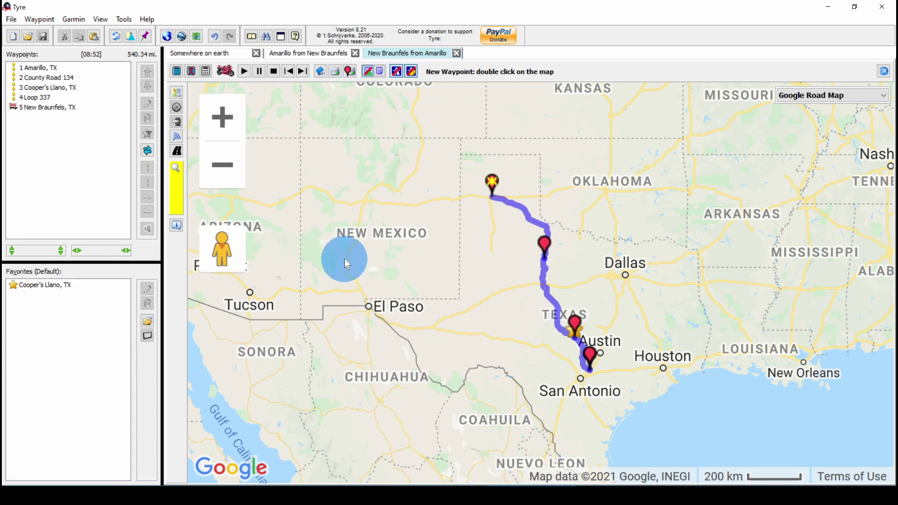
pyautogui.click(69, 20)
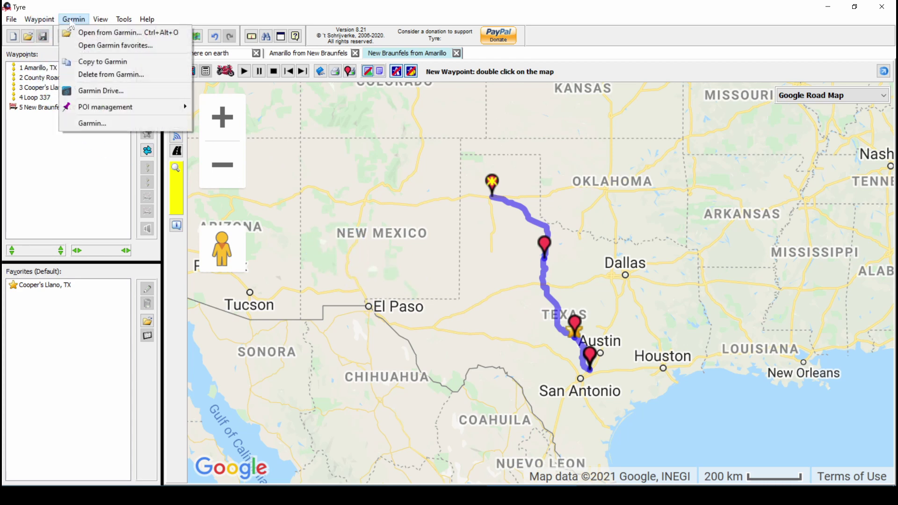
pyautogui.click(91, 61)
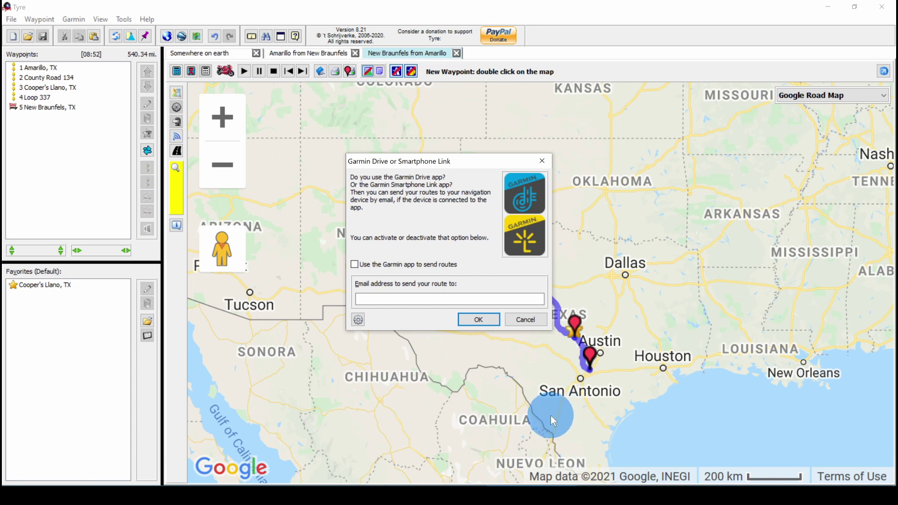
pyautogui.click(523, 323)
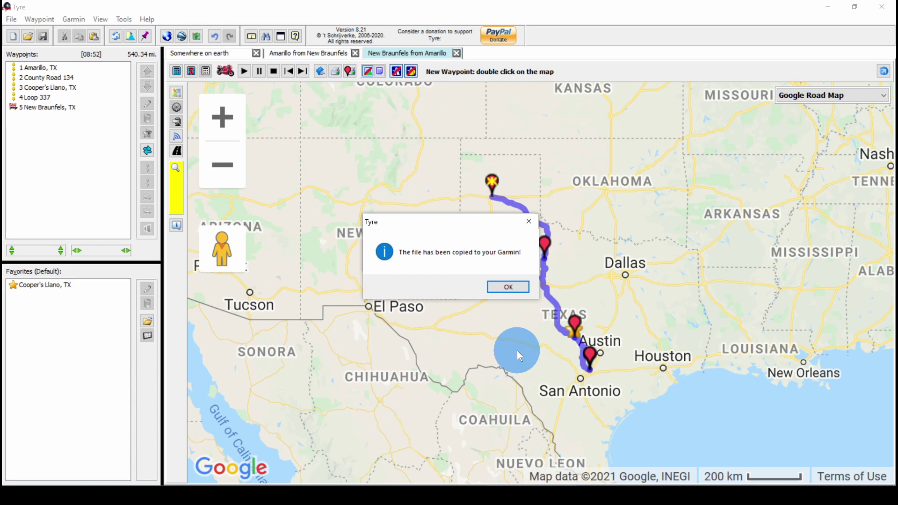